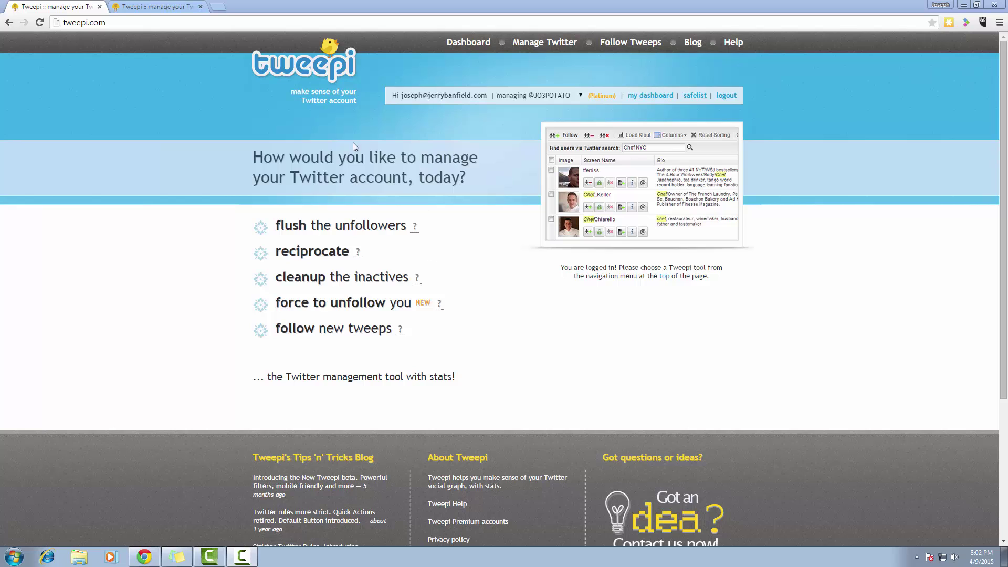
Run a Follow by Tweet Search for the keyword 'coffee'
left_click(148, 11)
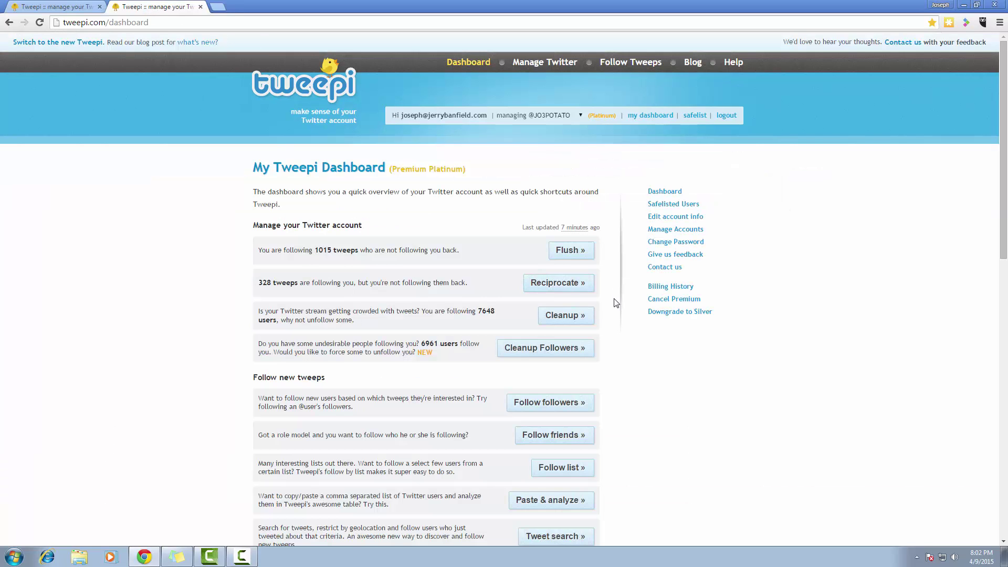
scroll(616, 303, "down", 2)
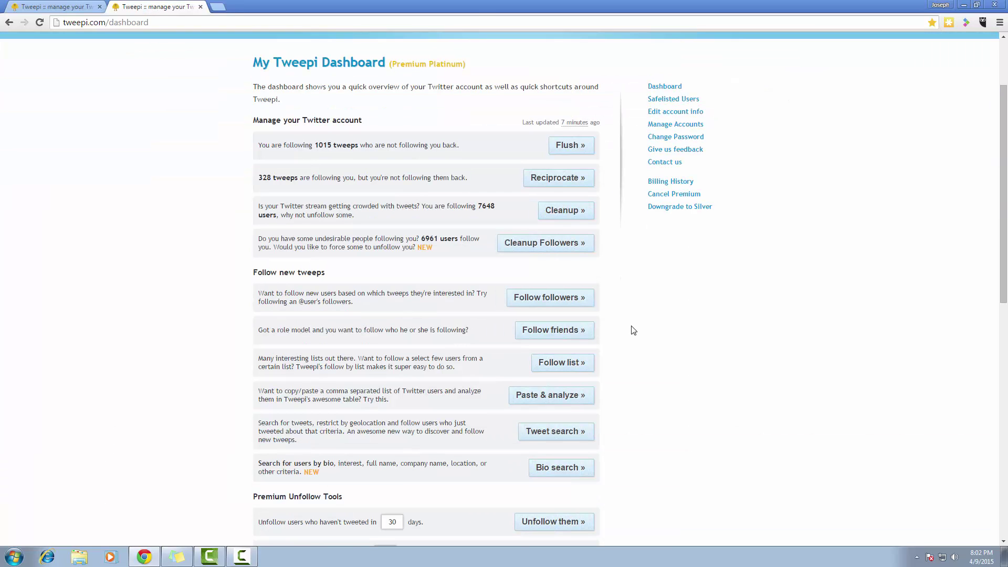
left_click(564, 435)
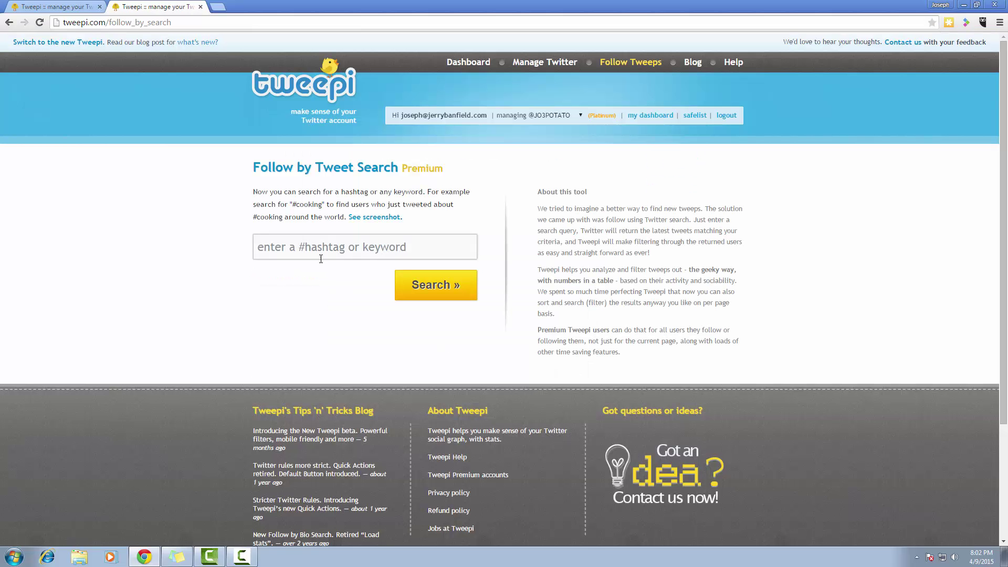
left_click(321, 257)
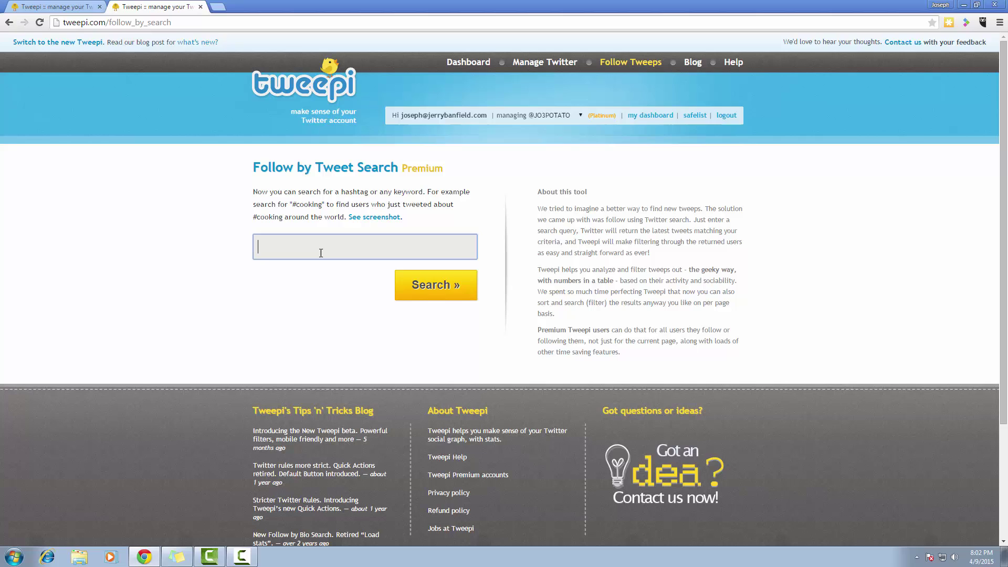
type("coff")
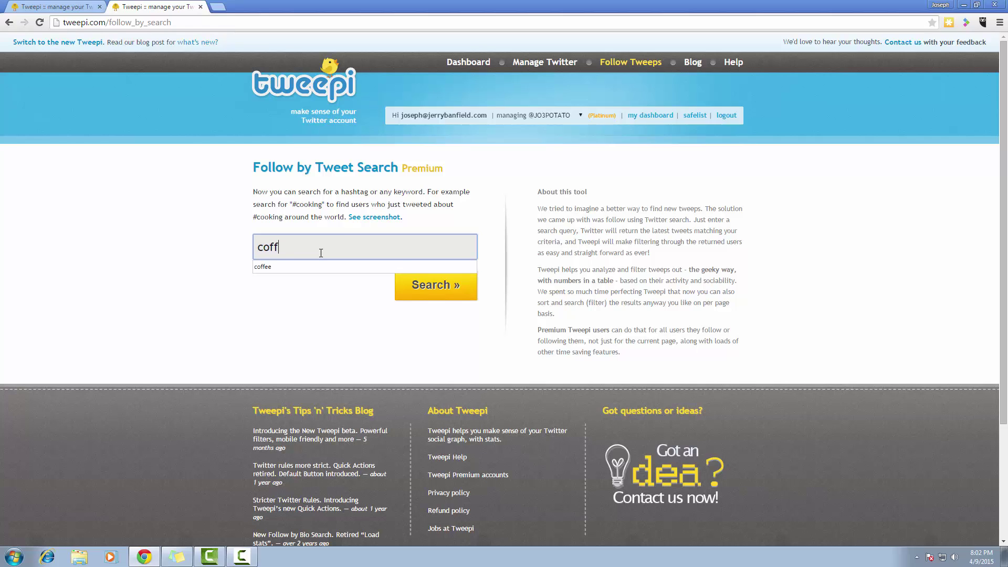
type("ee")
key("Return")
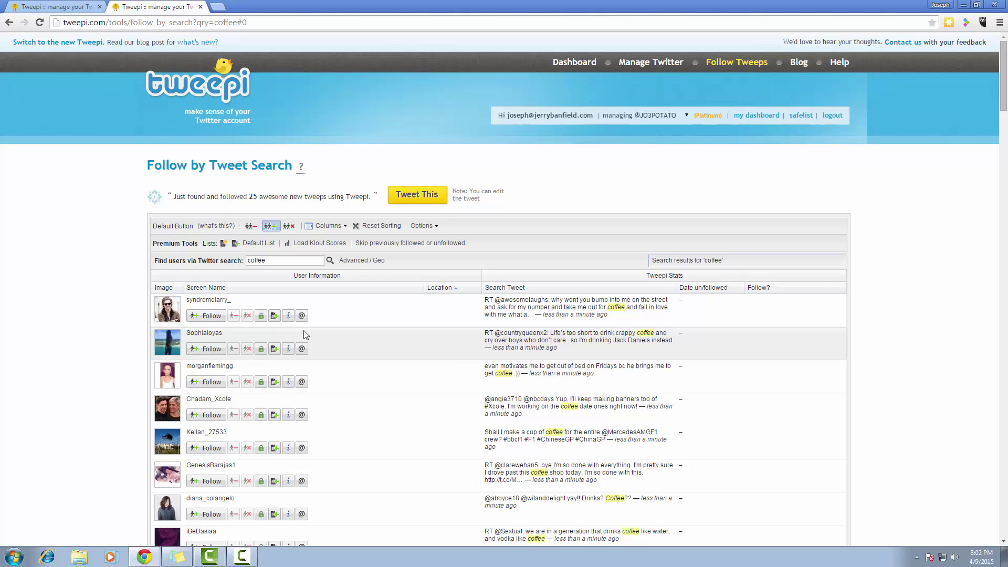
Scroll down through the coffee search results and back up toward the top
scroll(420, 351, "down", 2)
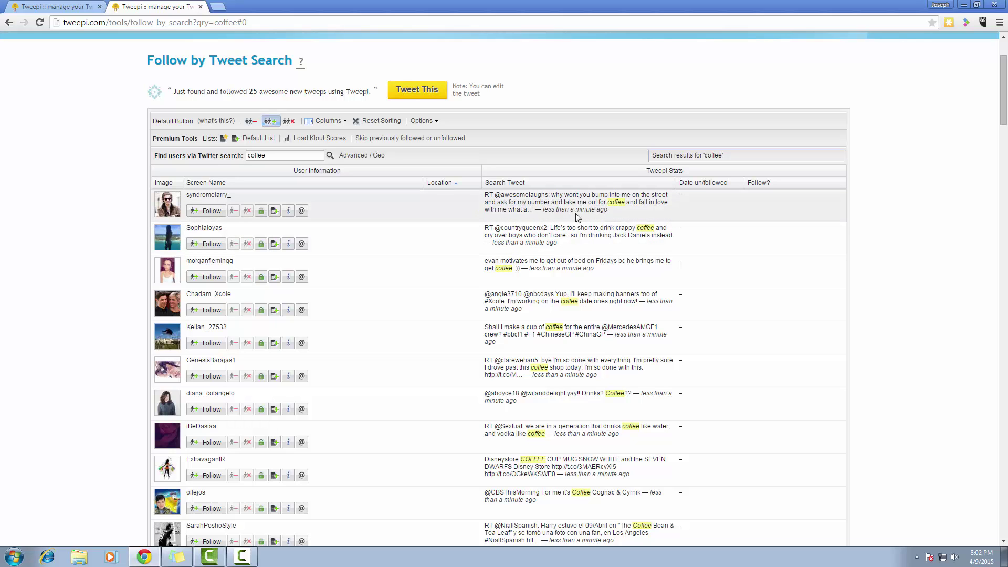
scroll(578, 220, "down", 6)
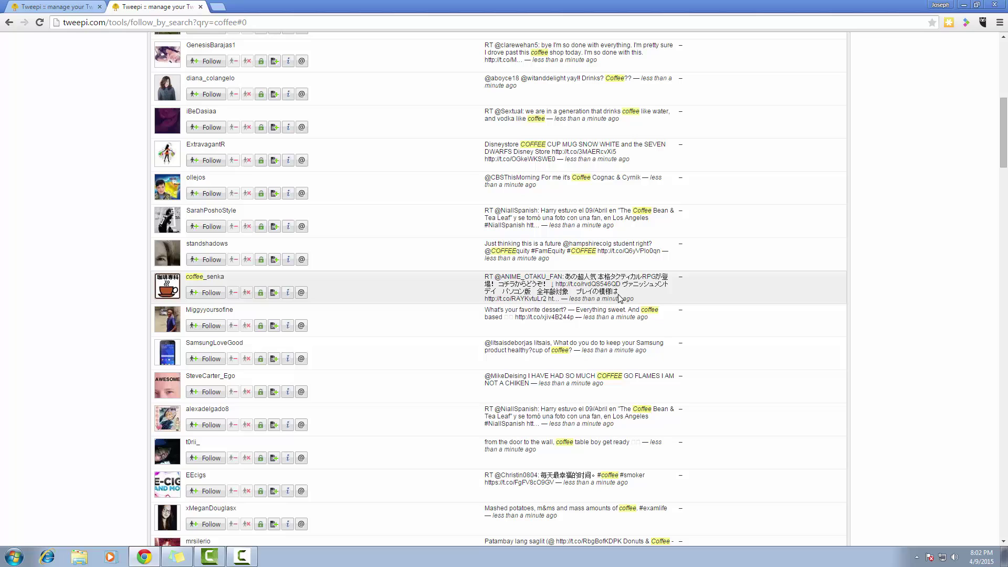
scroll(683, 504, "down", 4)
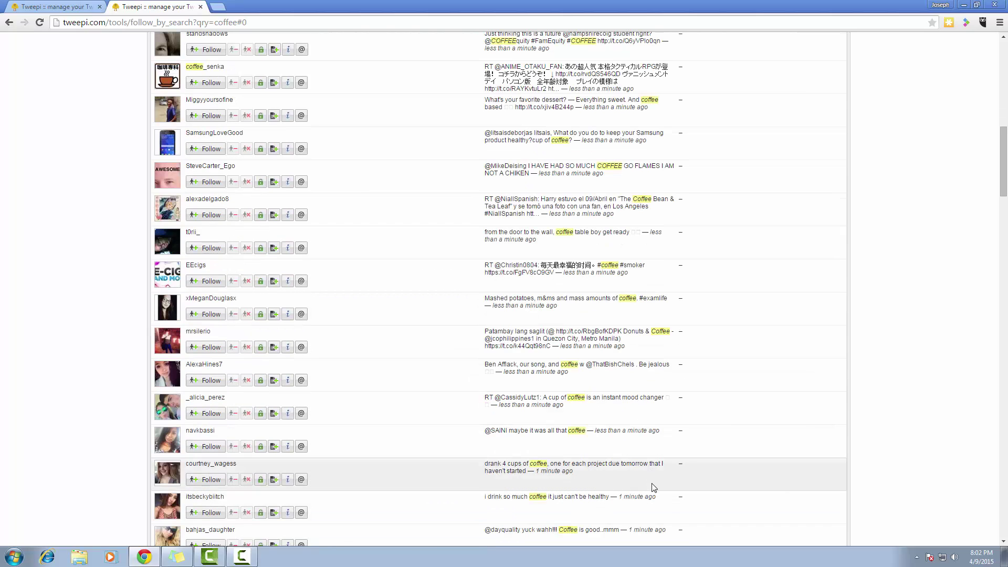
scroll(633, 459, "up", 10)
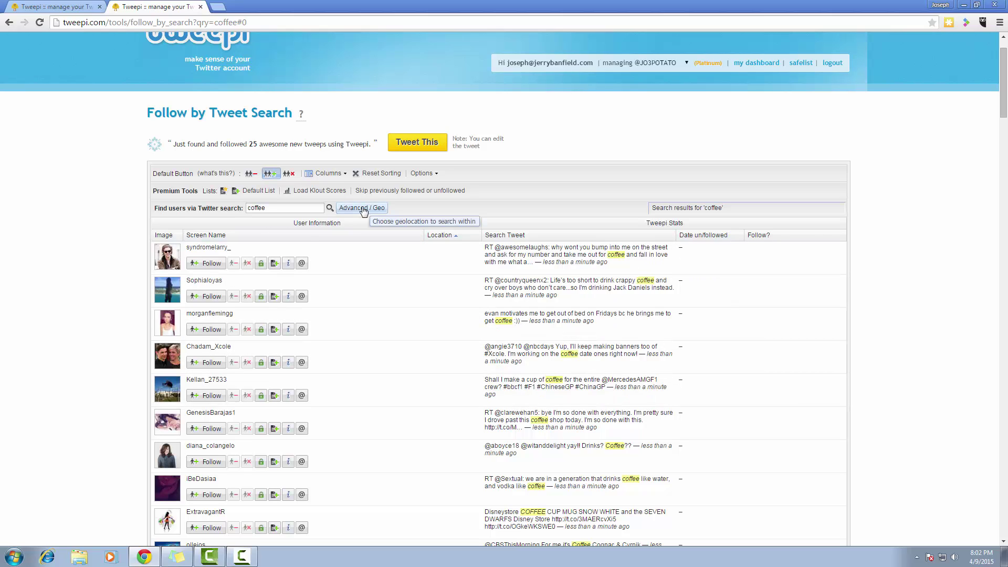
Limit the coffee search to 50 miles around Seattle and rerun it
left_click(363, 209)
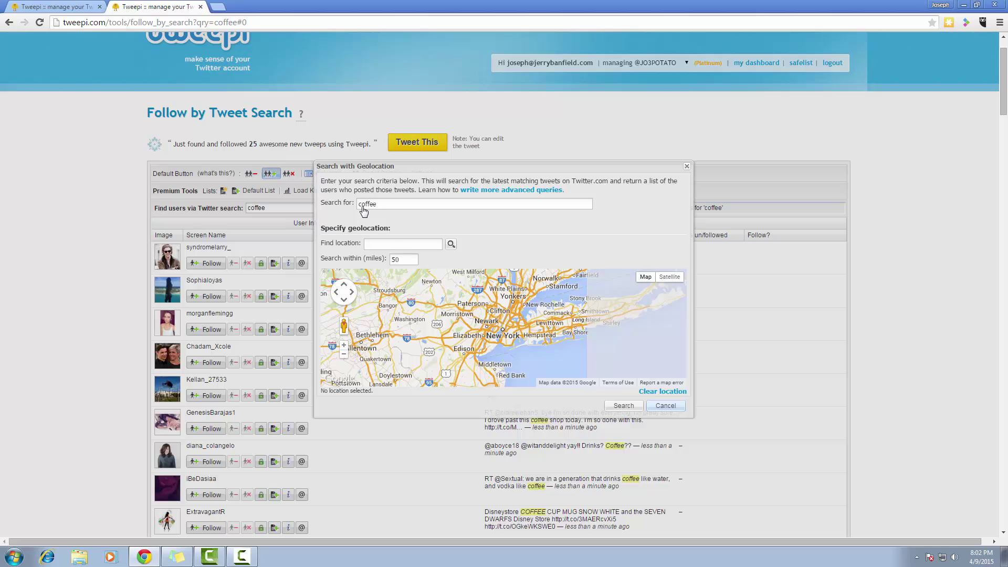
left_click(391, 246)
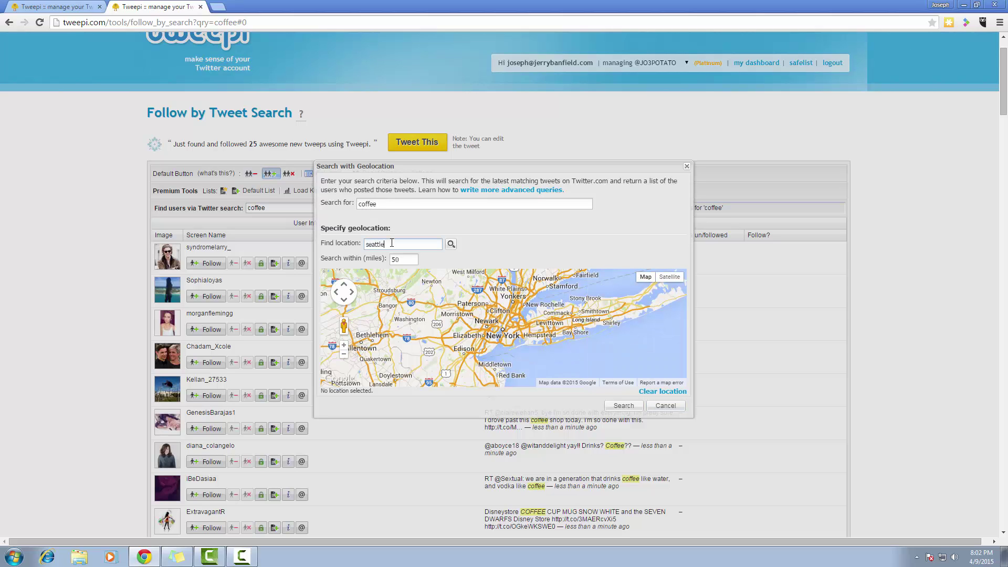
type("seattle")
key("Return")
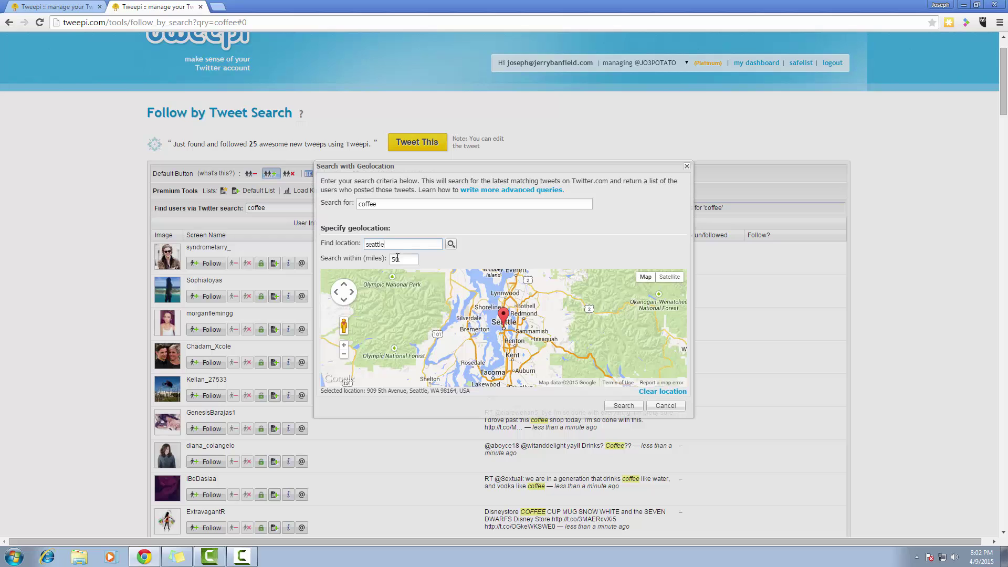
left_click(624, 405)
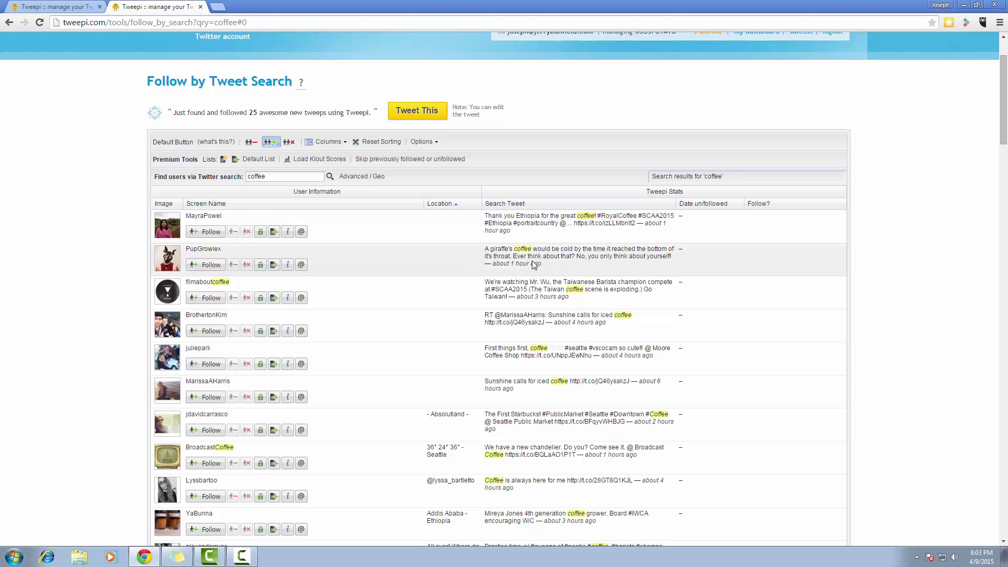
scroll(488, 304, "down", 5)
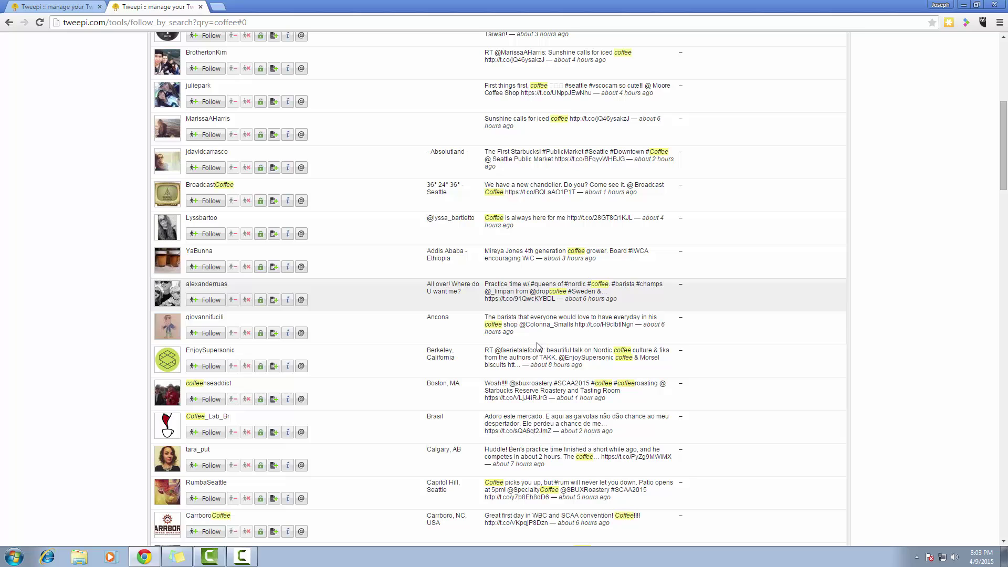
scroll(520, 247, "up", 4)
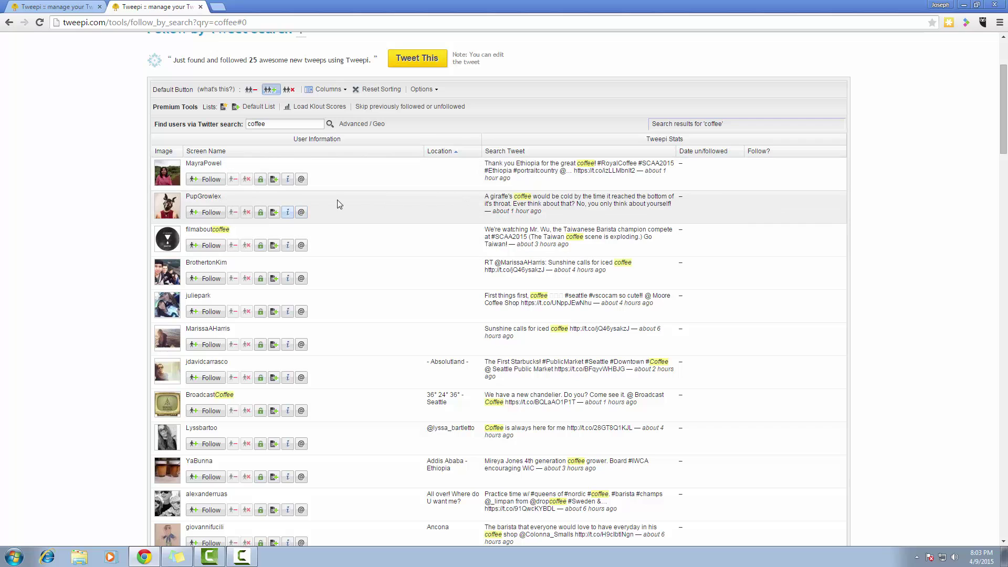
scroll(469, 280, "down", 2)
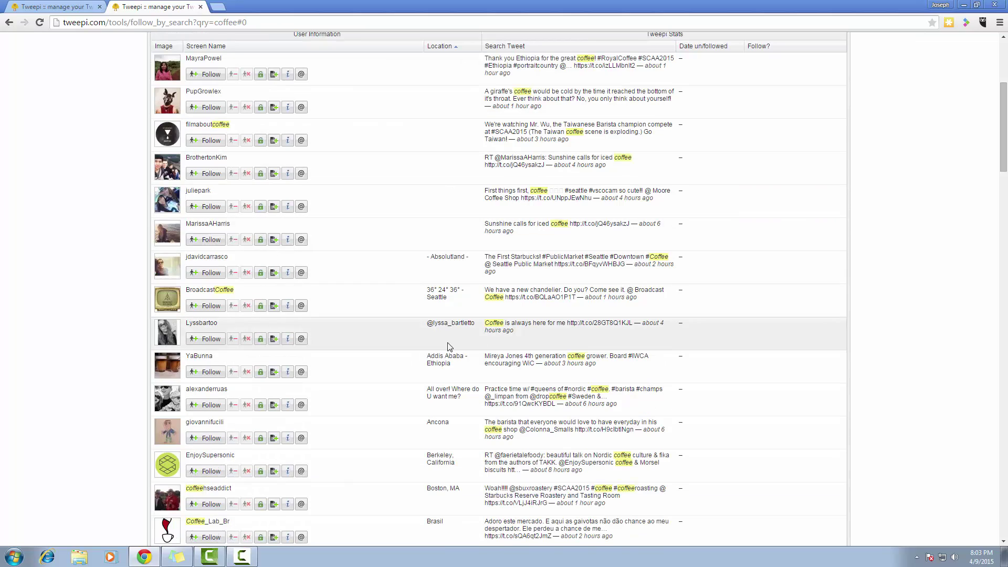
scroll(449, 349, "down", 2)
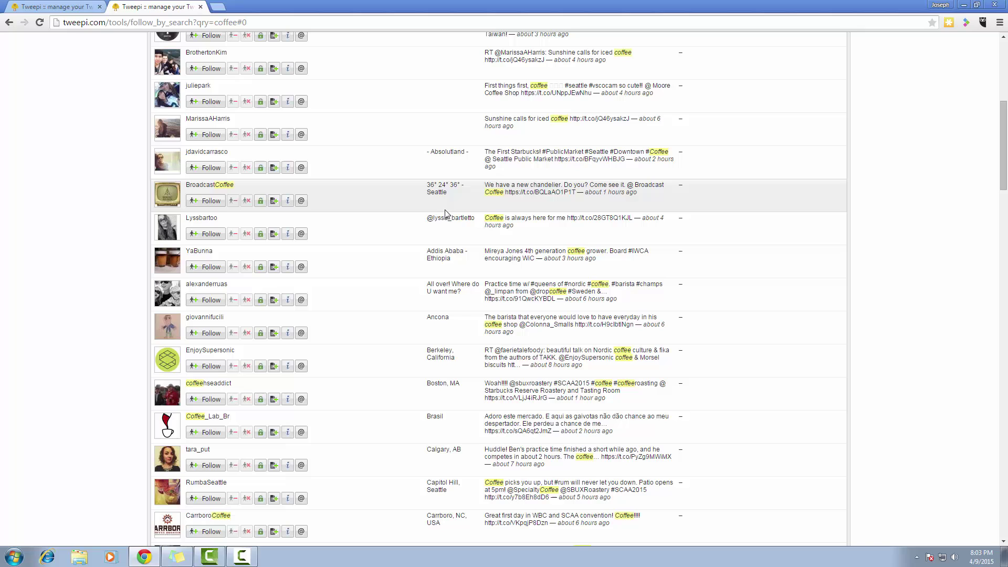
scroll(457, 310, "down", 1)
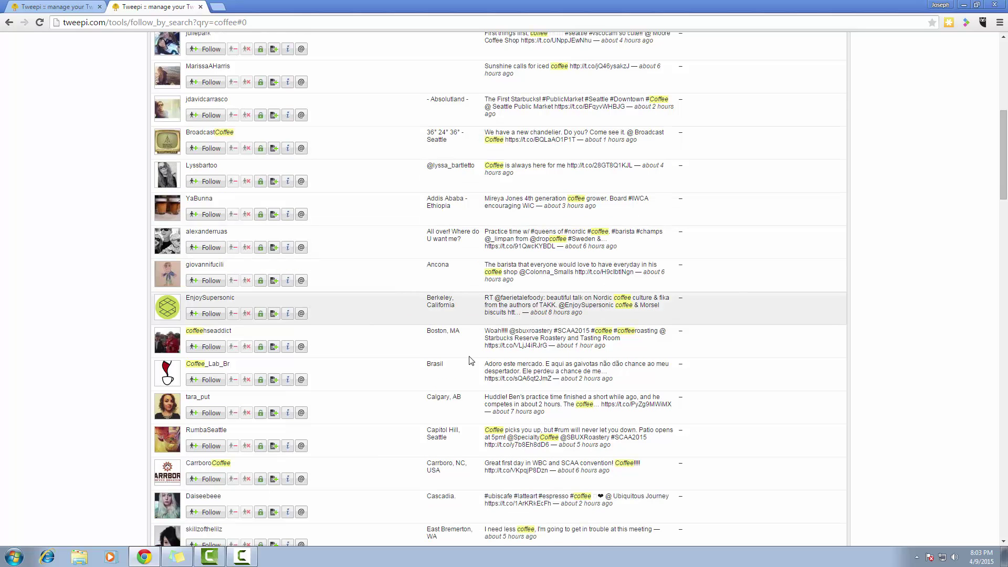
scroll(454, 375, "down", 2)
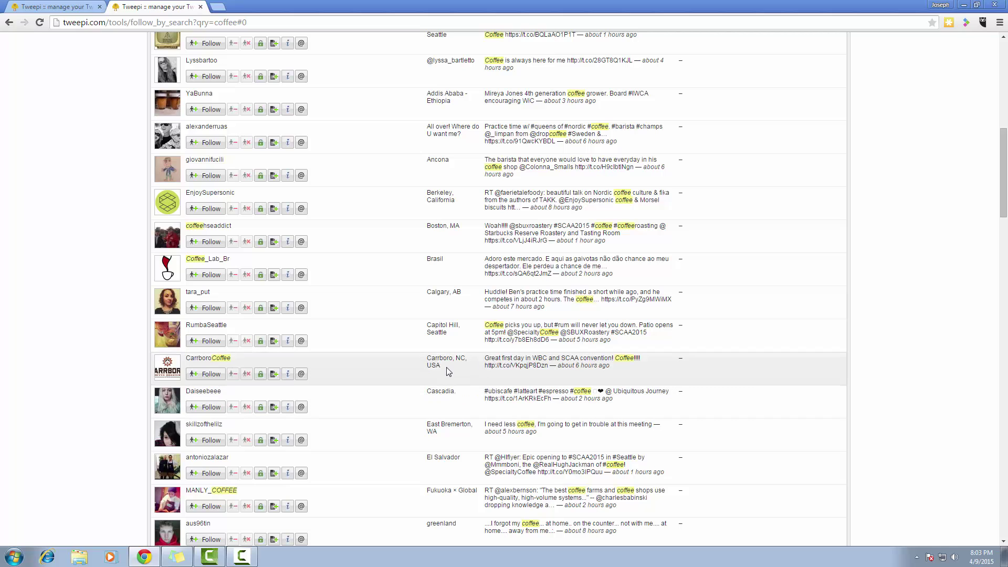
scroll(447, 391, "down", 1)
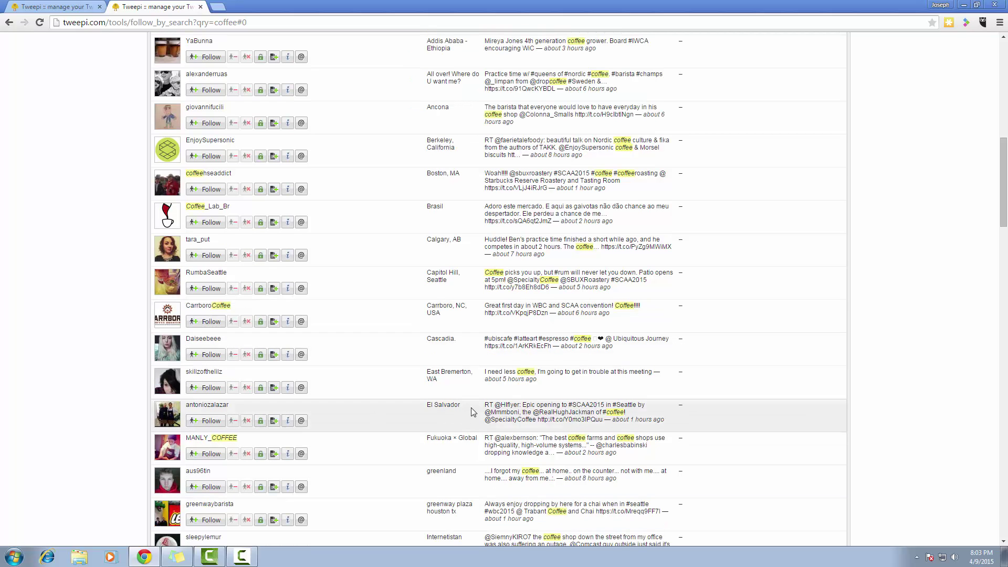
scroll(455, 414, "down", 1)
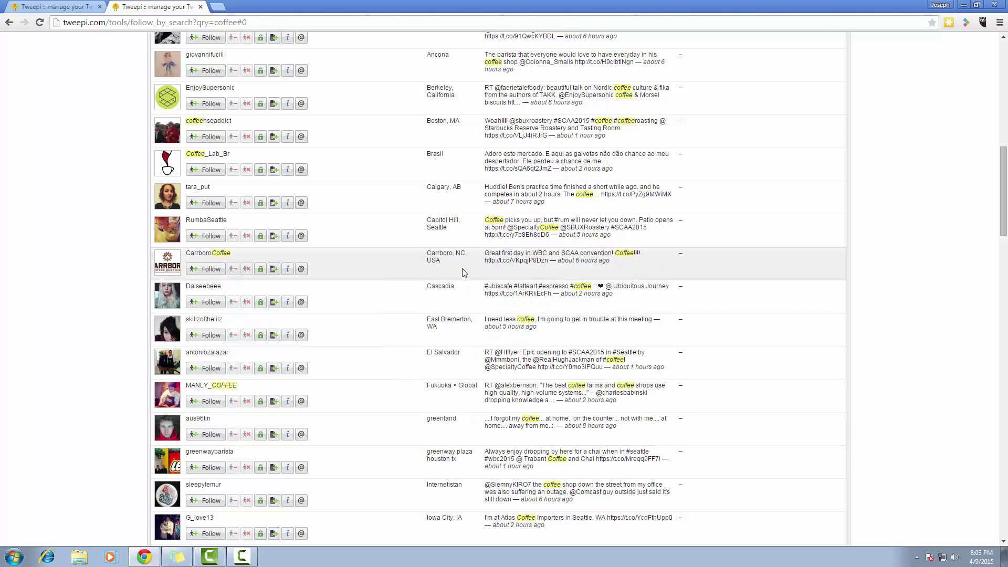
scroll(490, 300, "up", 4)
scroll(490, 300, "up", 4)
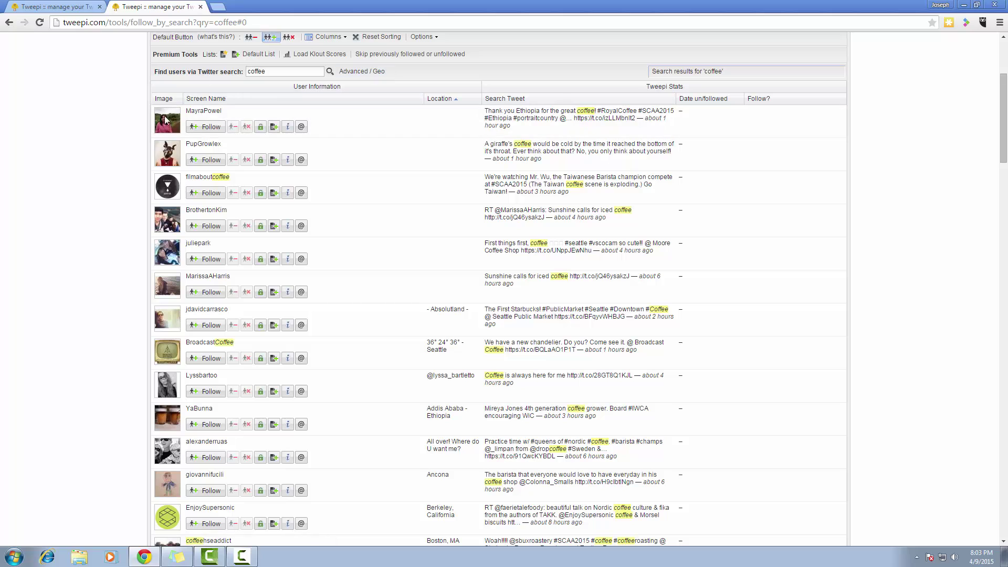
scroll(165, 119, "up", 3)
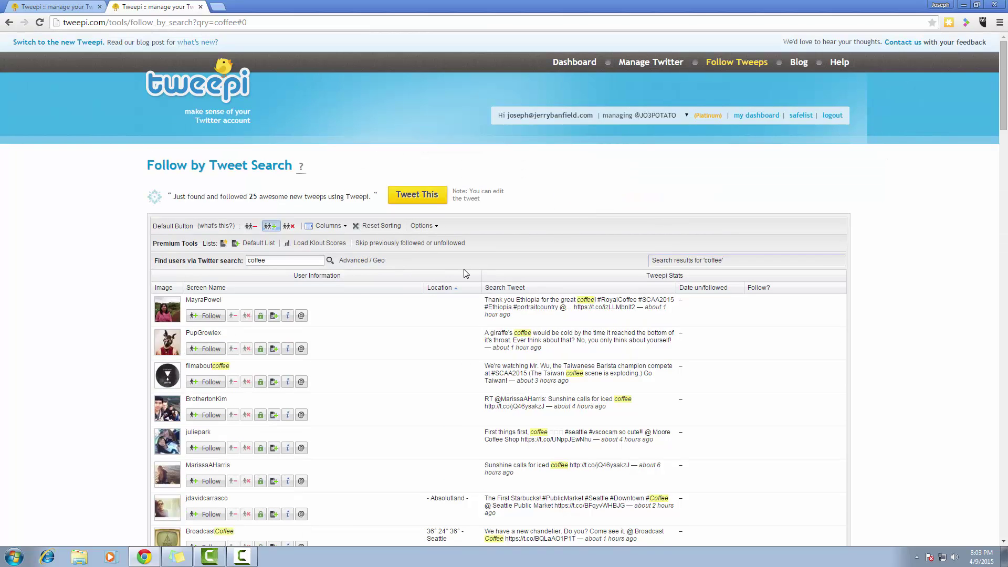
scroll(452, 267, "down", 1)
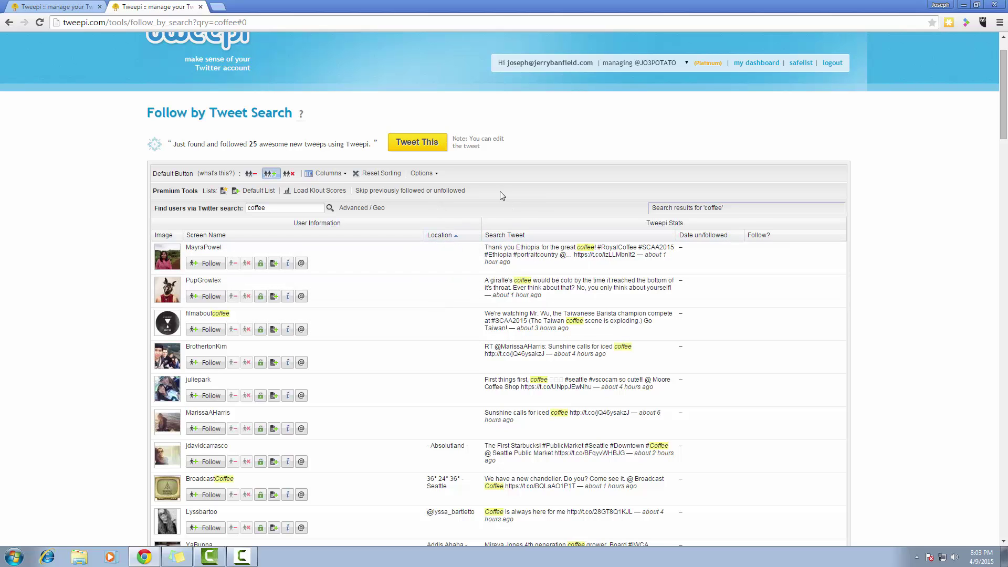
scroll(517, 225, "down", 2)
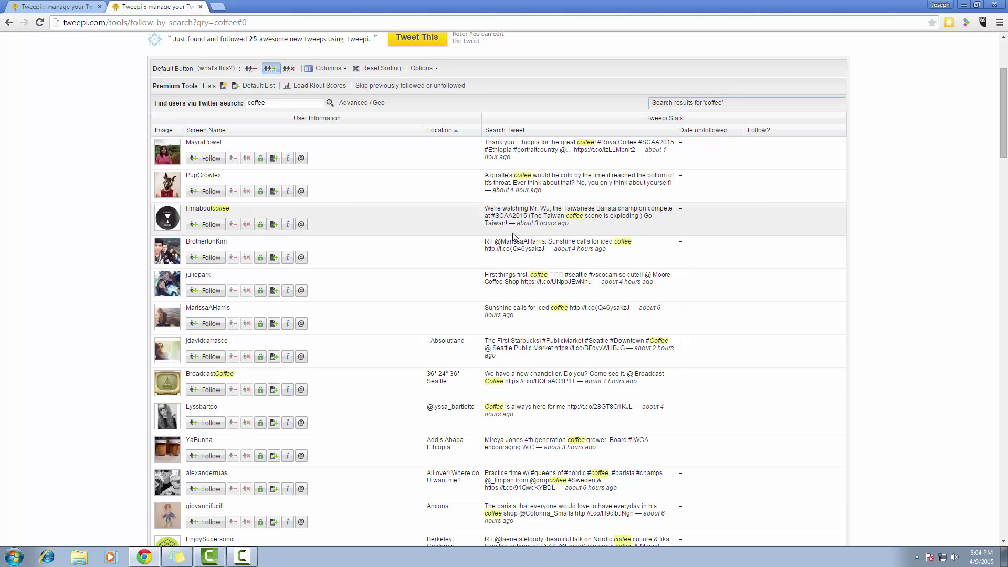
scroll(513, 233, "up", 3)
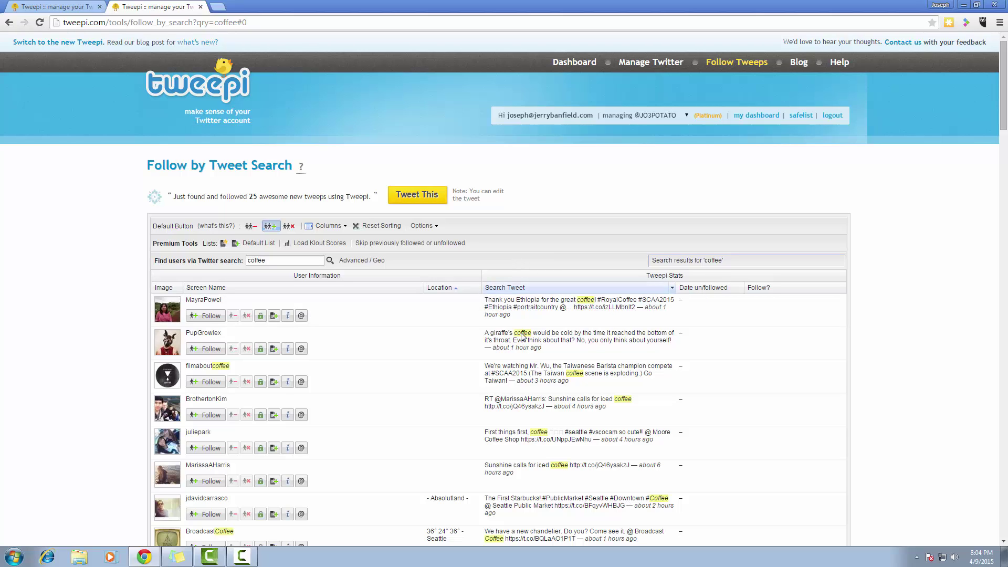
Open Follow by User Search from the dashboard and enter 'seattle, w' as the keyword
left_click(650, 62)
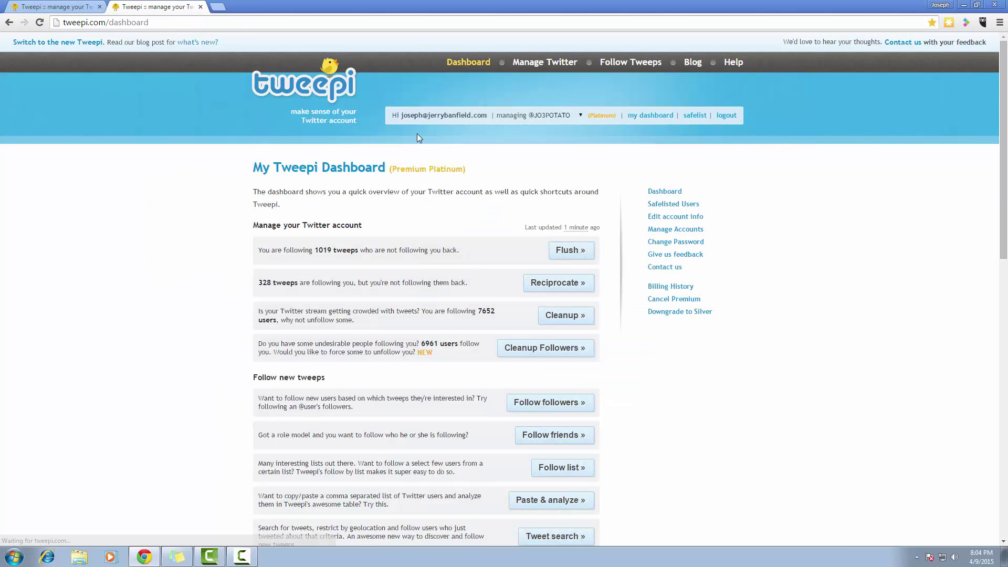
scroll(497, 396, "down", 5)
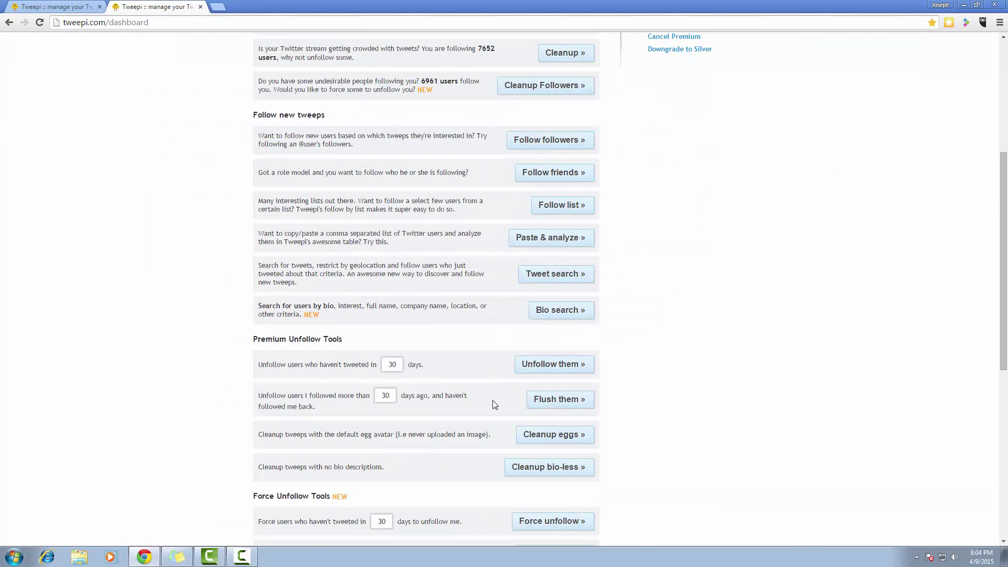
left_click(546, 313)
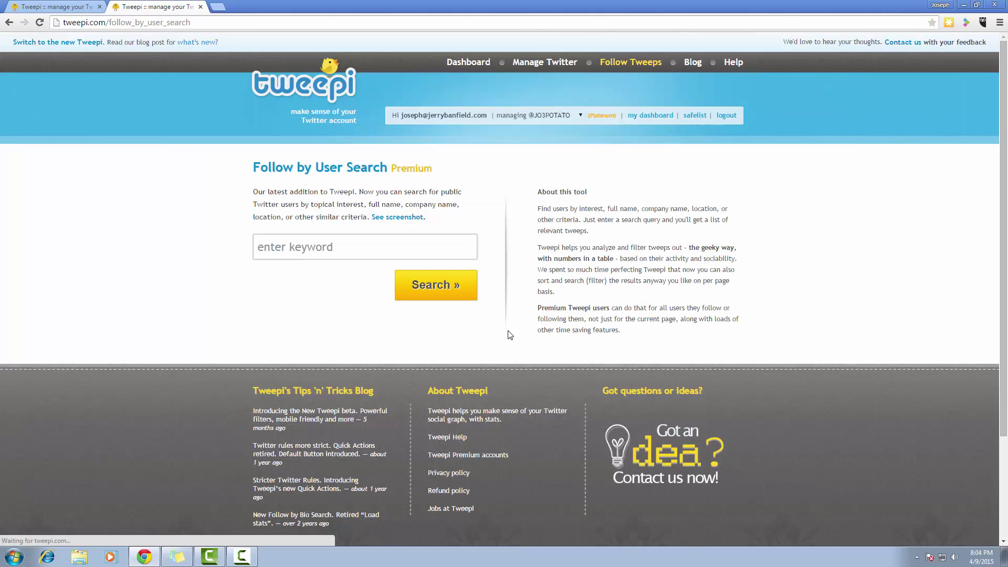
left_click(361, 251)
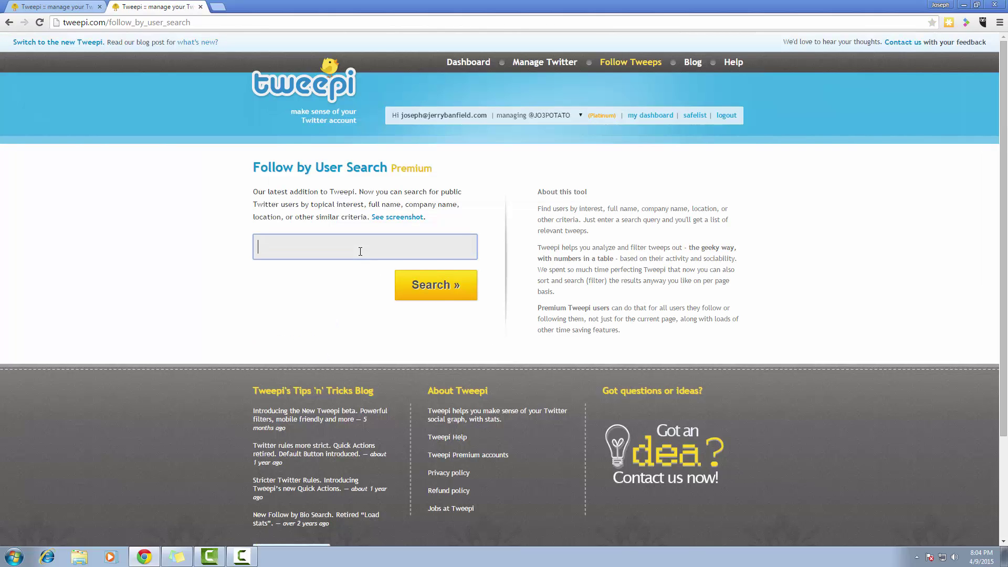
type("seattle, ")
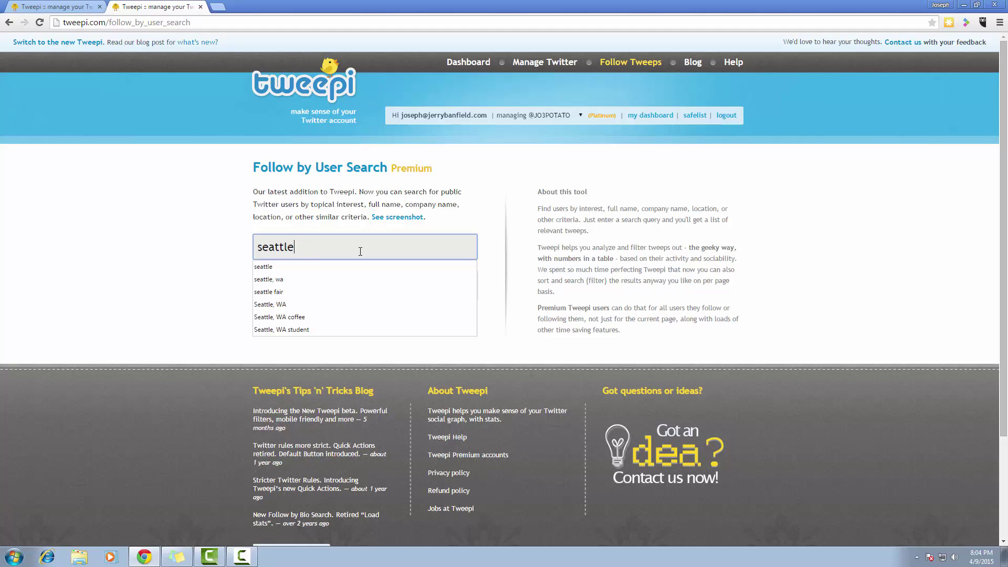
type("w")
Run the user search, extend the term to 'seattle, wa', and scroll through the results
key("Return")
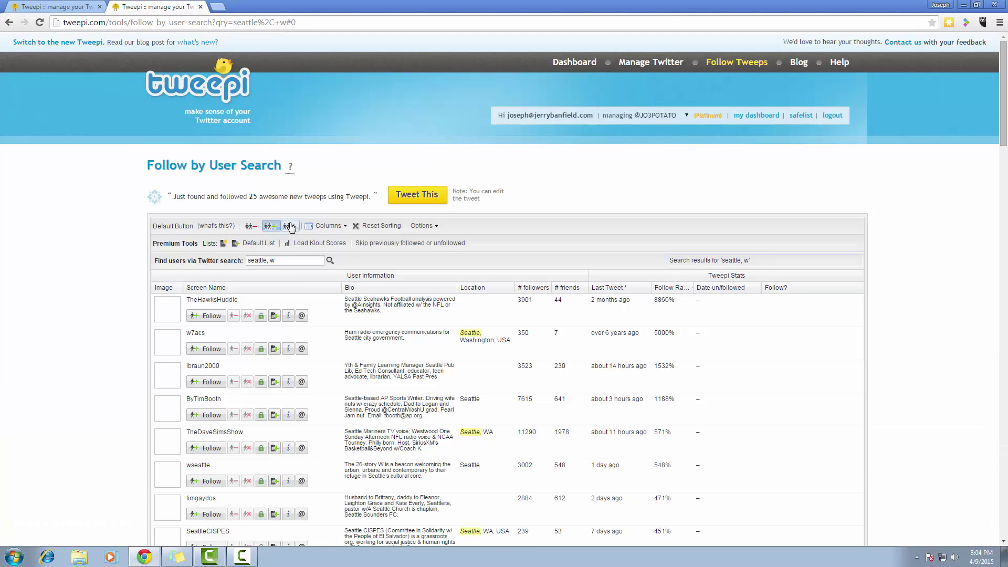
left_click(282, 263)
type("a")
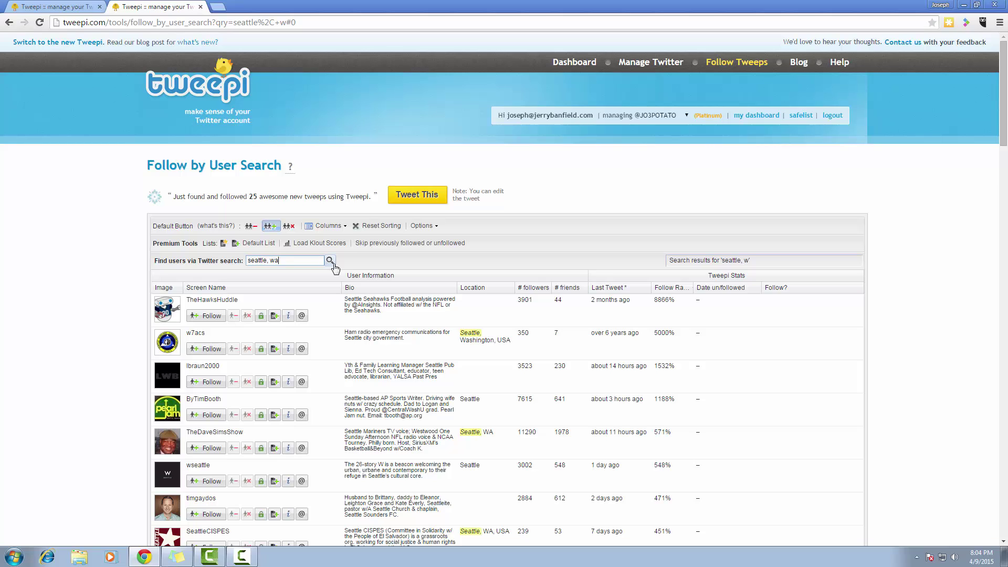
left_click(330, 261)
scroll(328, 266, "down", 2)
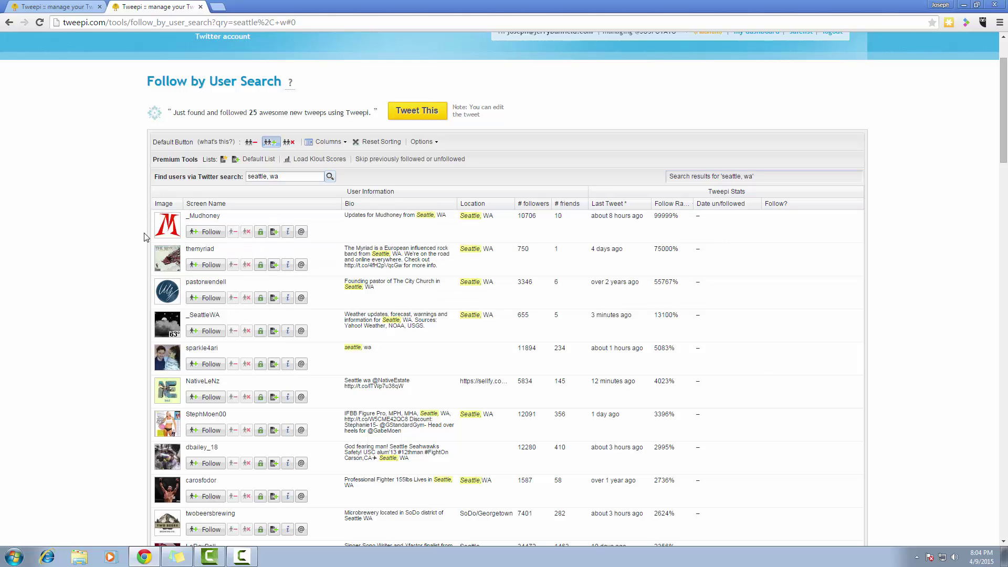
scroll(147, 237, "down", 2)
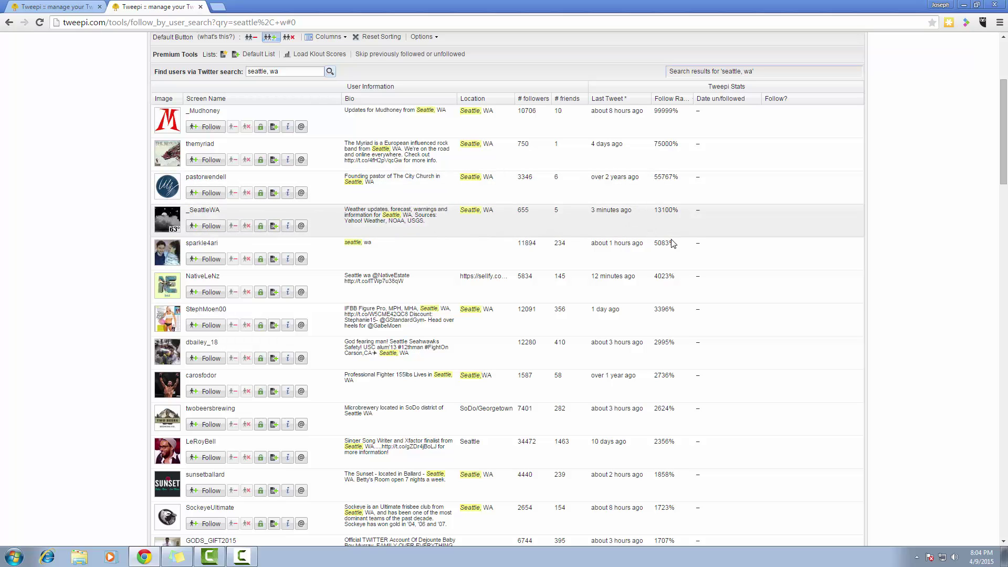
scroll(754, 251, "up", 3)
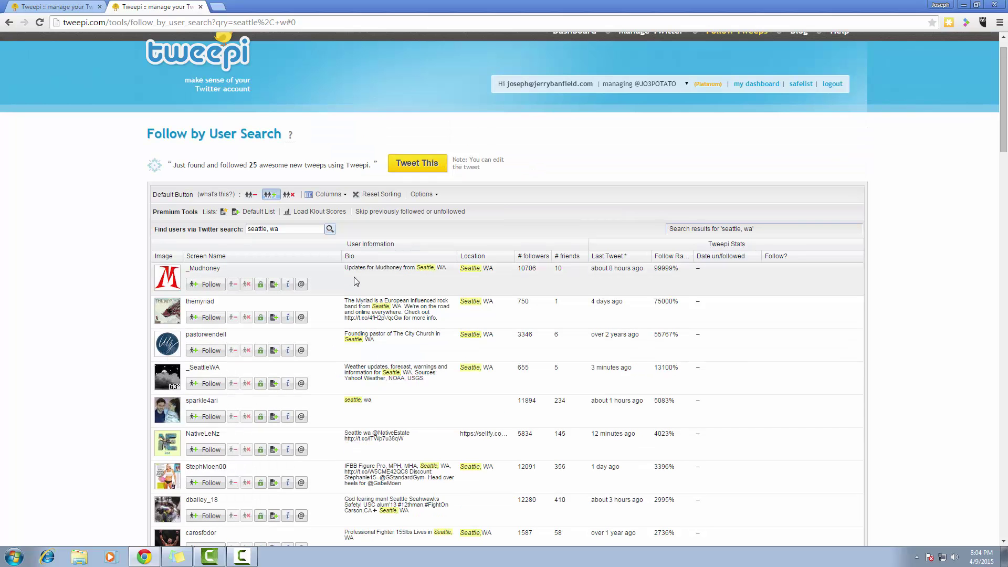
Filter the results to more than 100 followers and sort them by Follow Ratio
scroll(545, 217, "down", 1)
left_click(548, 204)
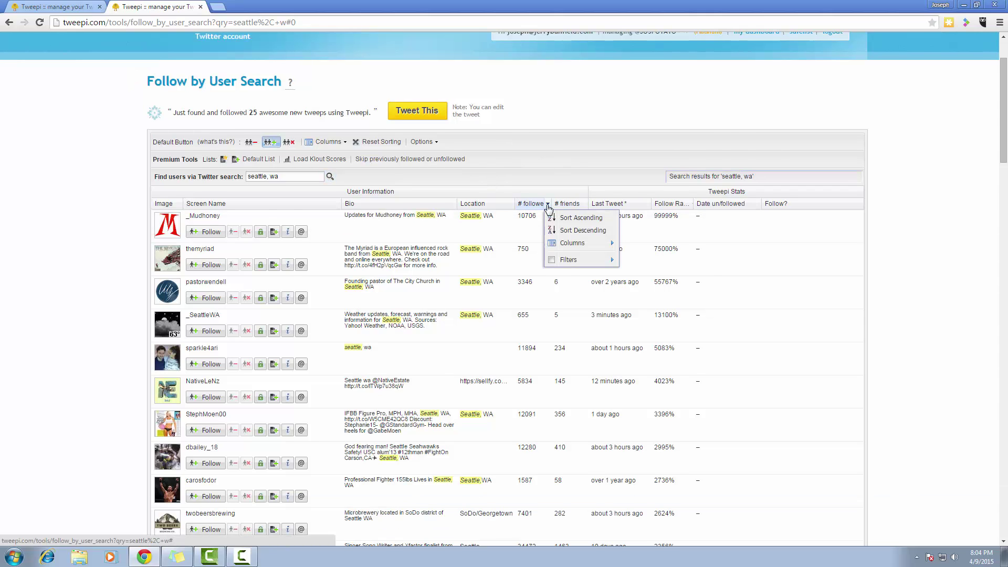
mouse_move(567, 263)
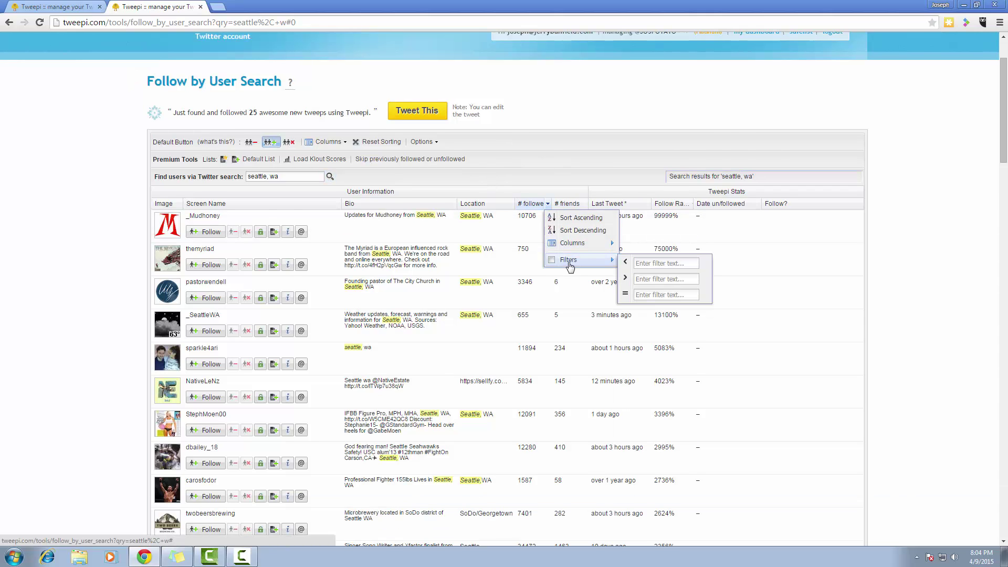
left_click(653, 281)
type("100")
key("Return")
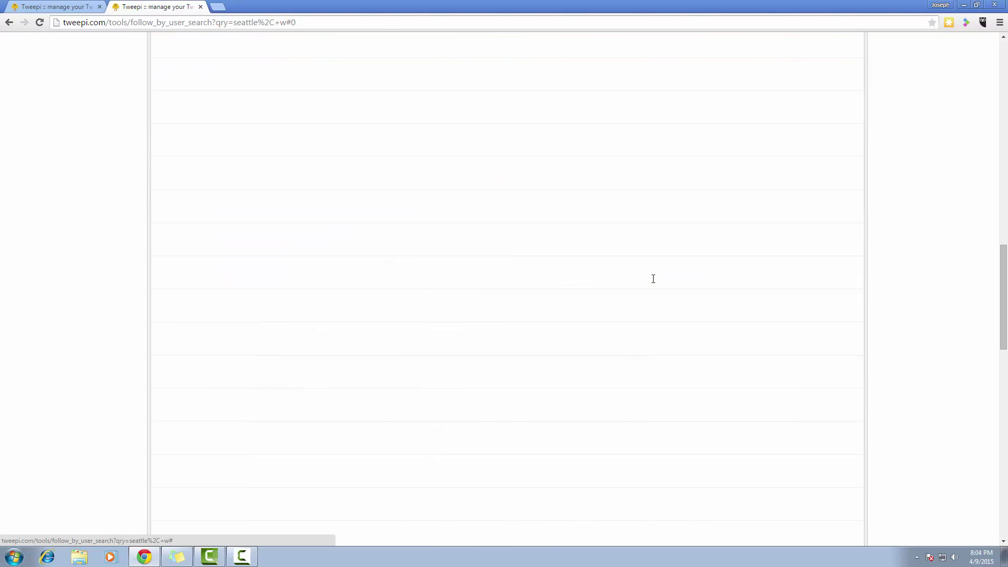
scroll(637, 289, "up", 20)
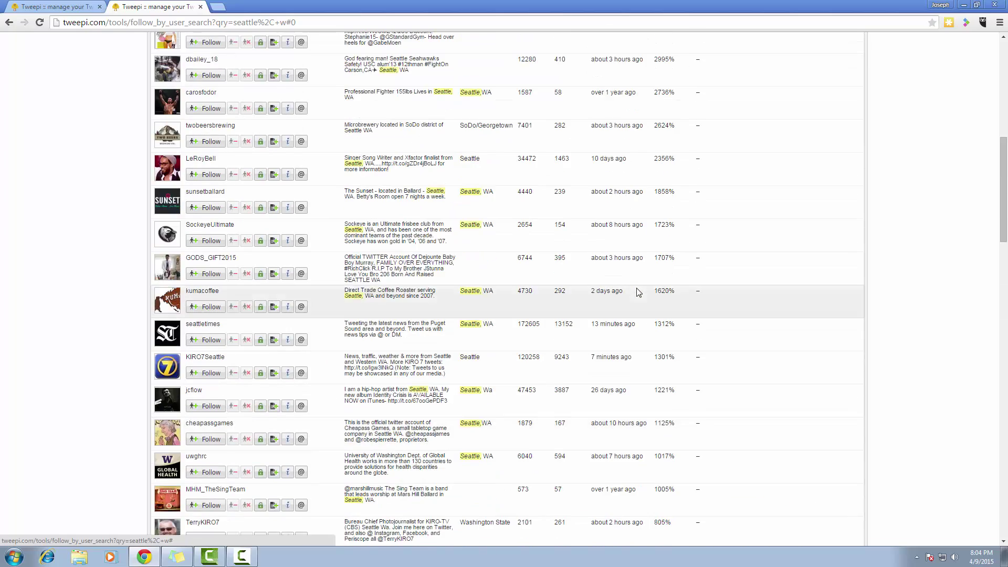
left_click(677, 133)
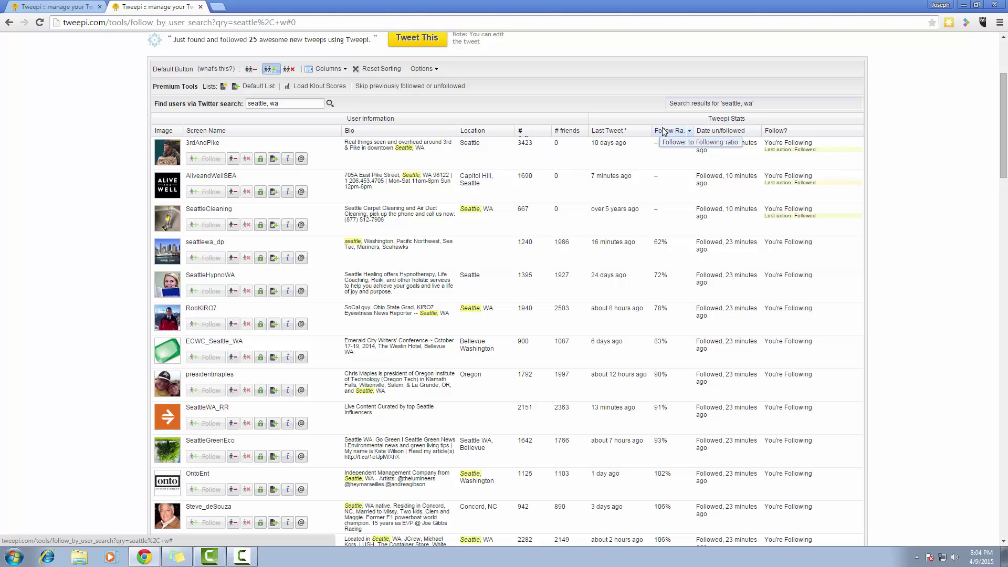
left_click(664, 132)
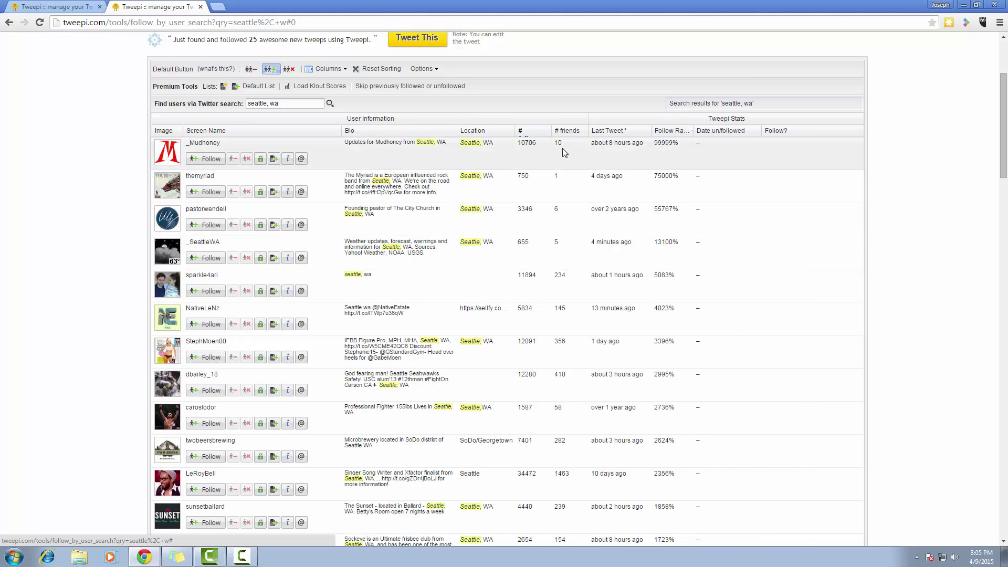
scroll(635, 288, "down", 3)
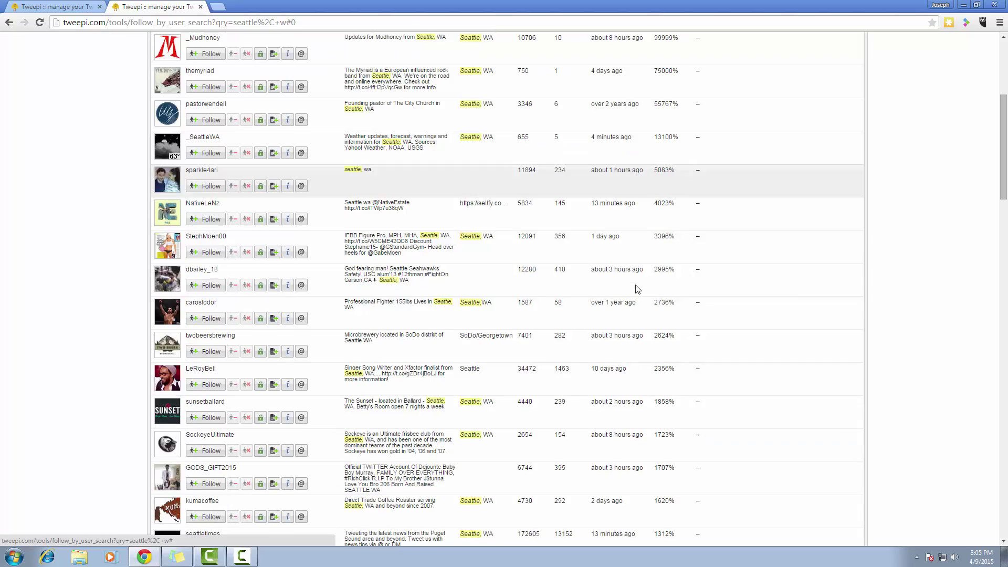
scroll(633, 290, "down", 20)
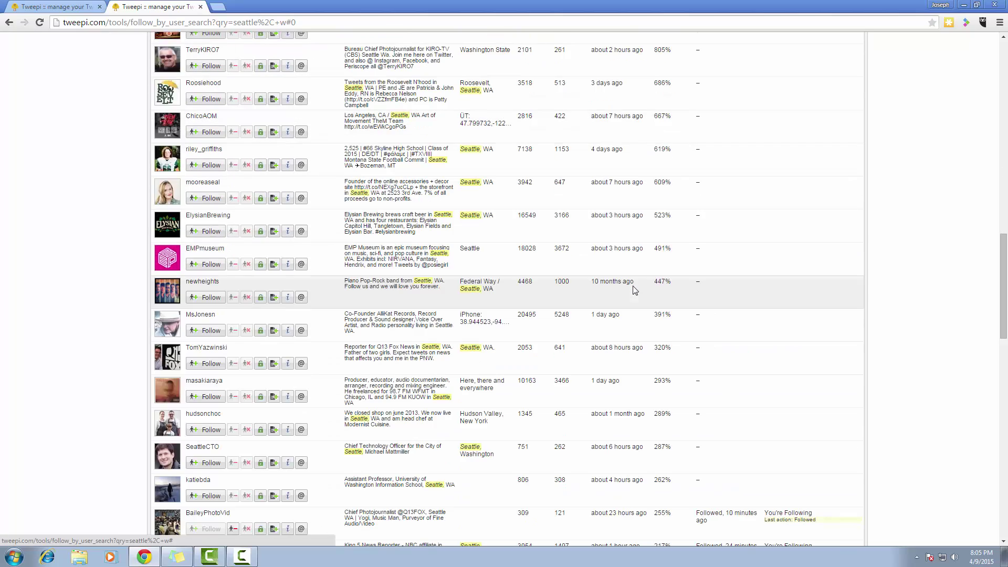
scroll(634, 290, "down", 4)
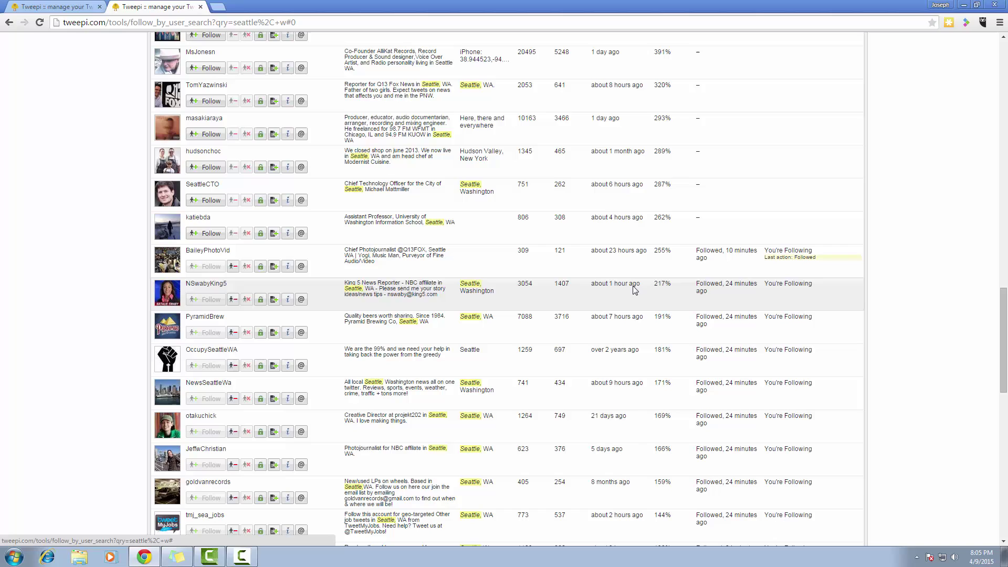
scroll(635, 290, "up", 1)
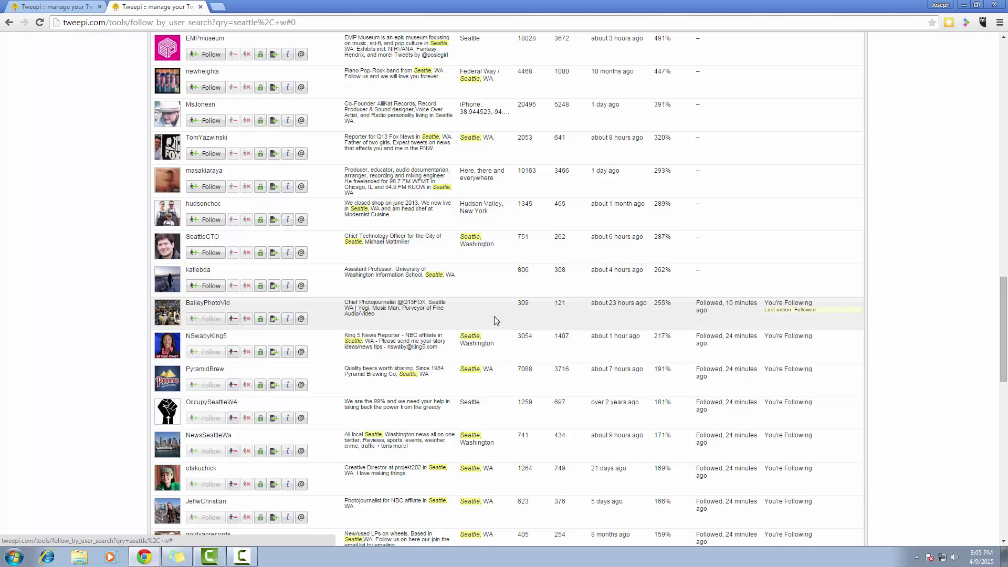
scroll(567, 312, "up", 15)
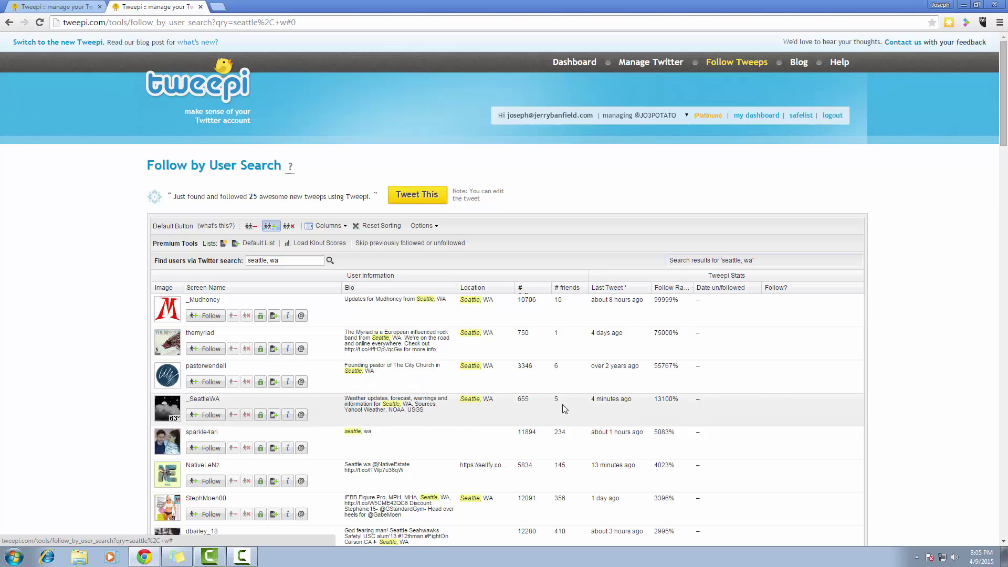
scroll(562, 405, "down", 20)
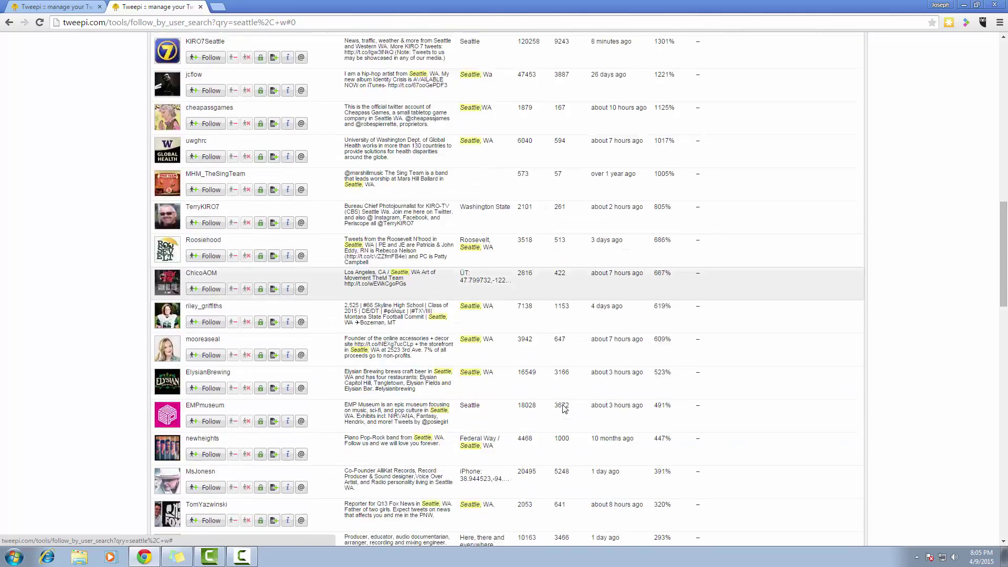
scroll(562, 407, "down", 2)
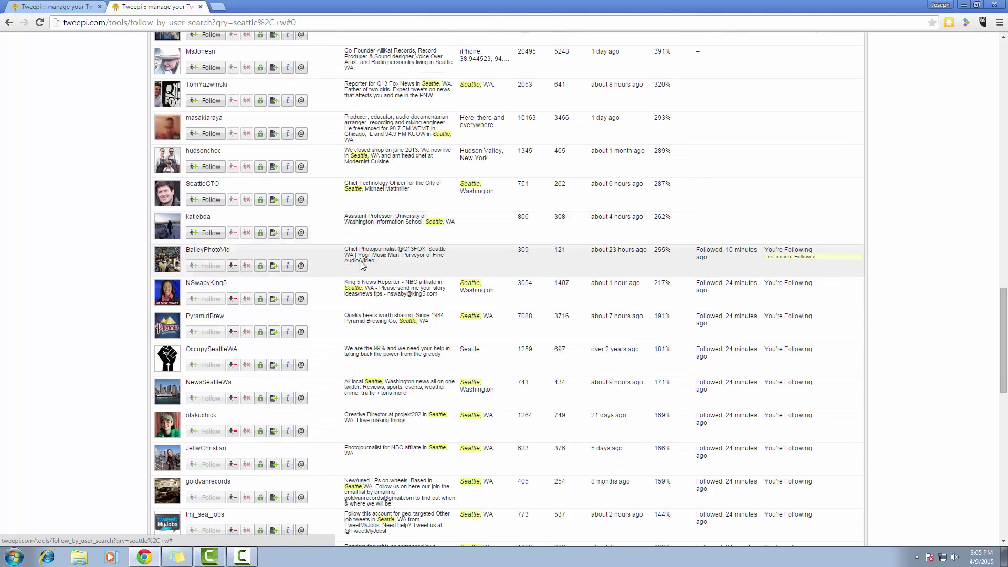
scroll(192, 268, "down", 5)
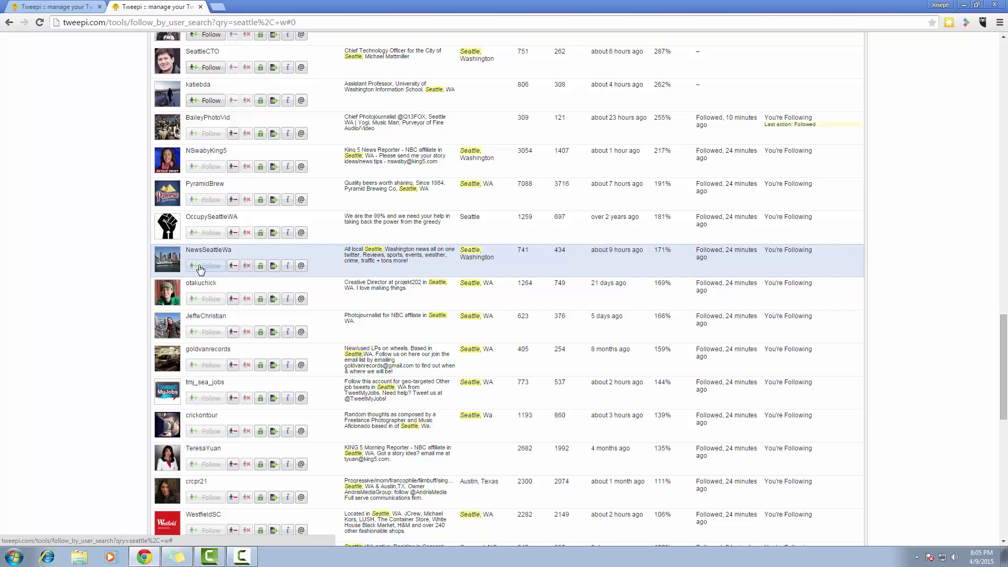
scroll(199, 269, "down", 8)
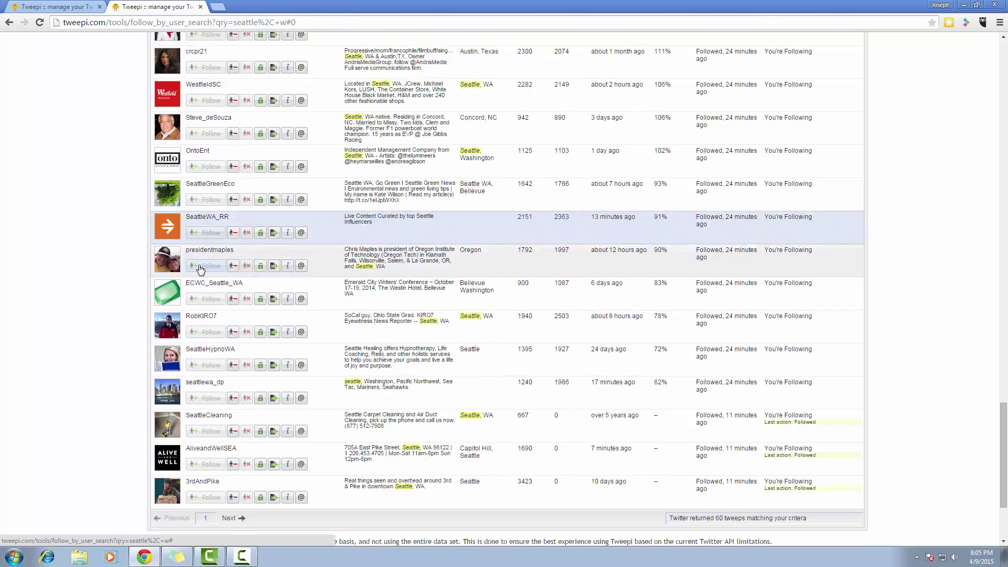
scroll(199, 269, "down", 1)
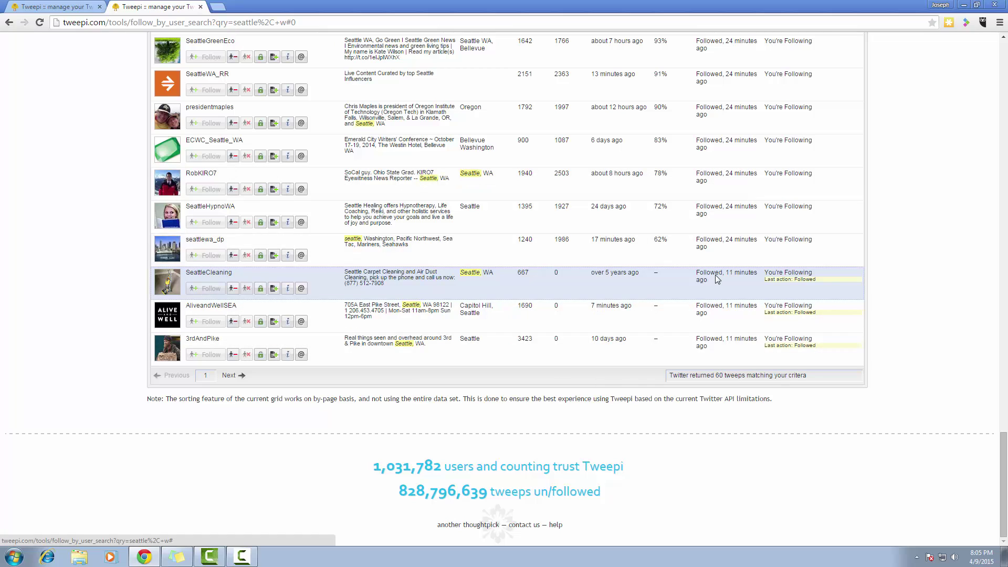
Move to page 2 of the Seattle, WA results and scroll through its users
left_click(233, 377)
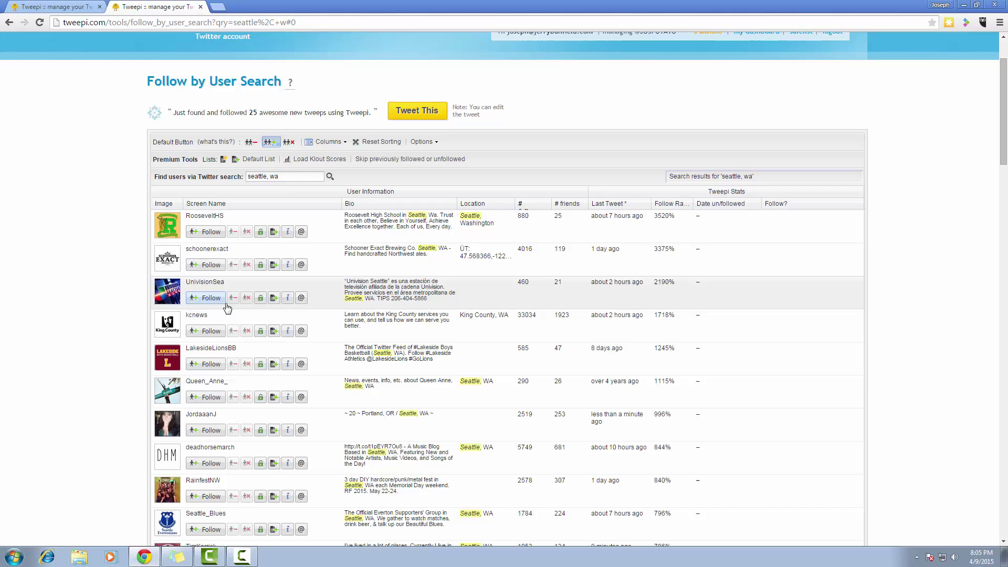
scroll(241, 353, "down", 5)
scroll(241, 354, "down", 10)
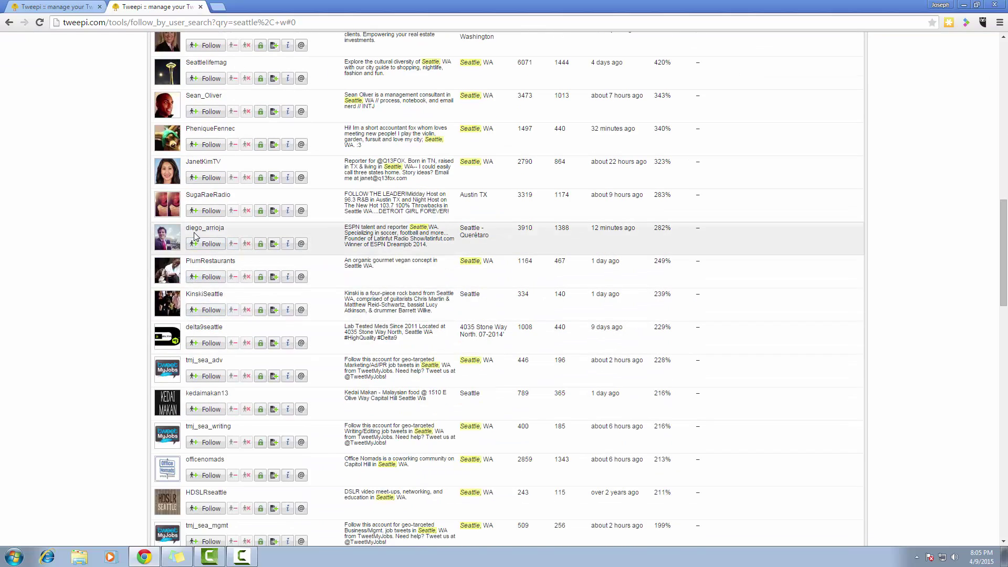
scroll(208, 281, "down", 7)
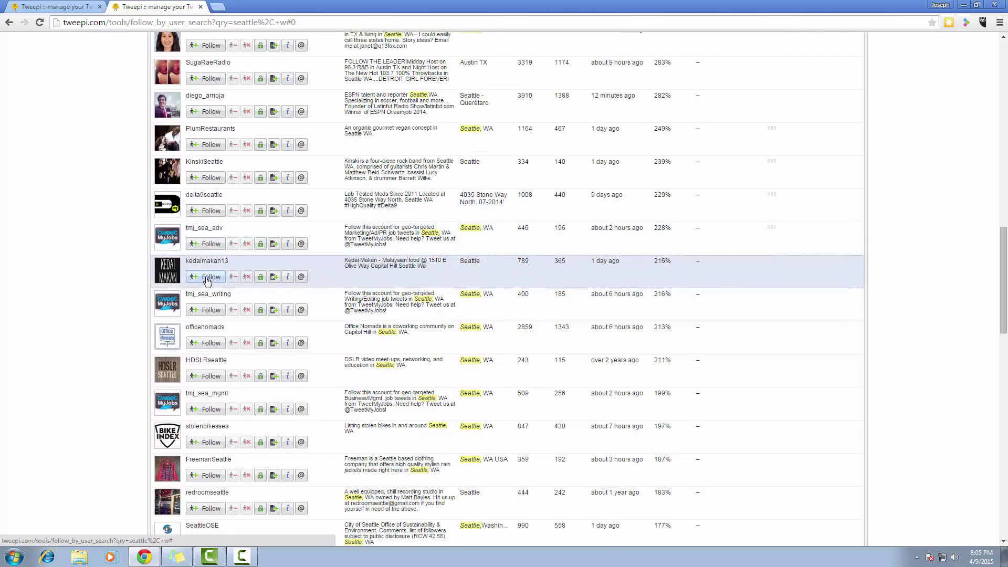
scroll(208, 281, "down", 7)
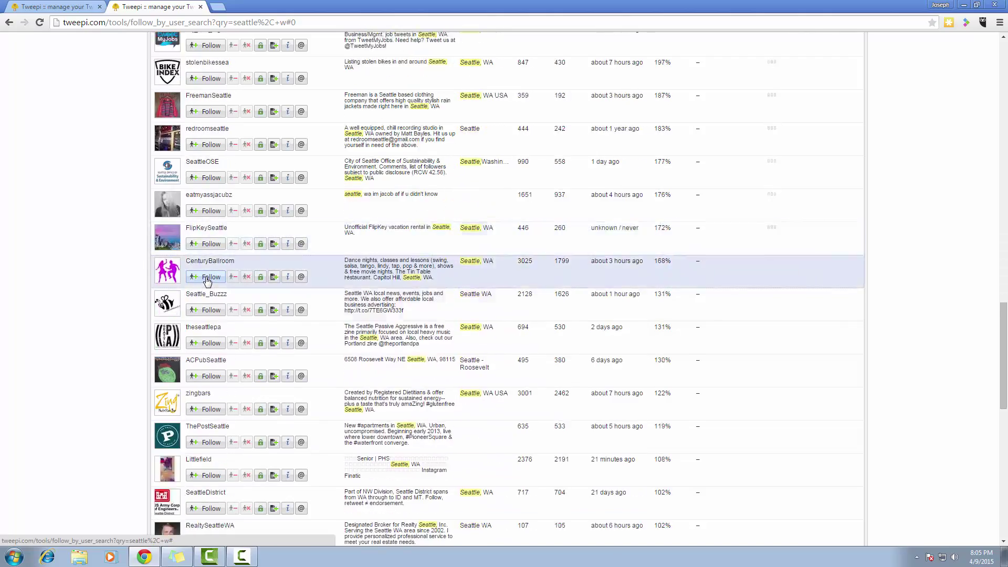
scroll(207, 281, "down", 7)
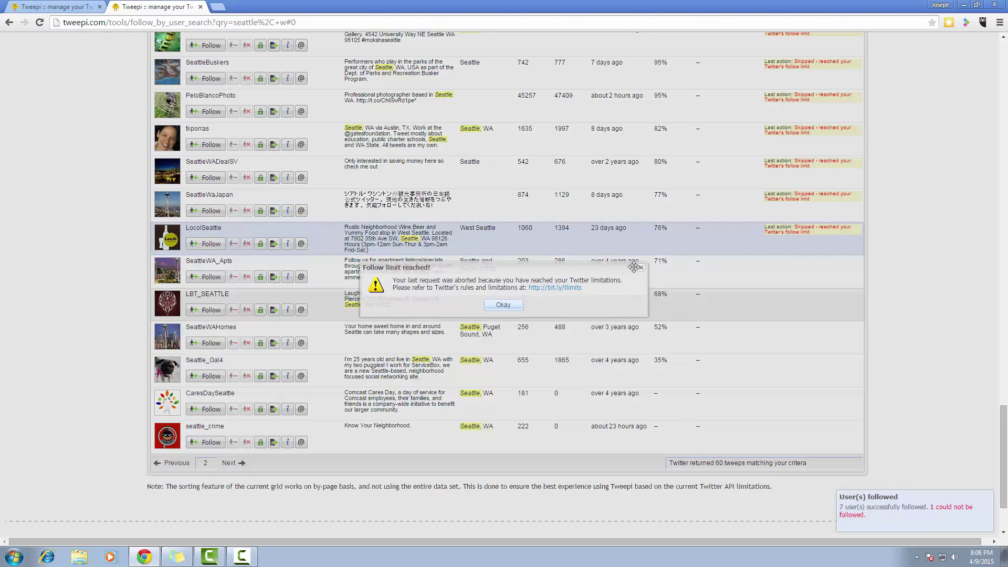
Close the 'Follow limit reached!' warning and return to the top of the results page
left_click(643, 270)
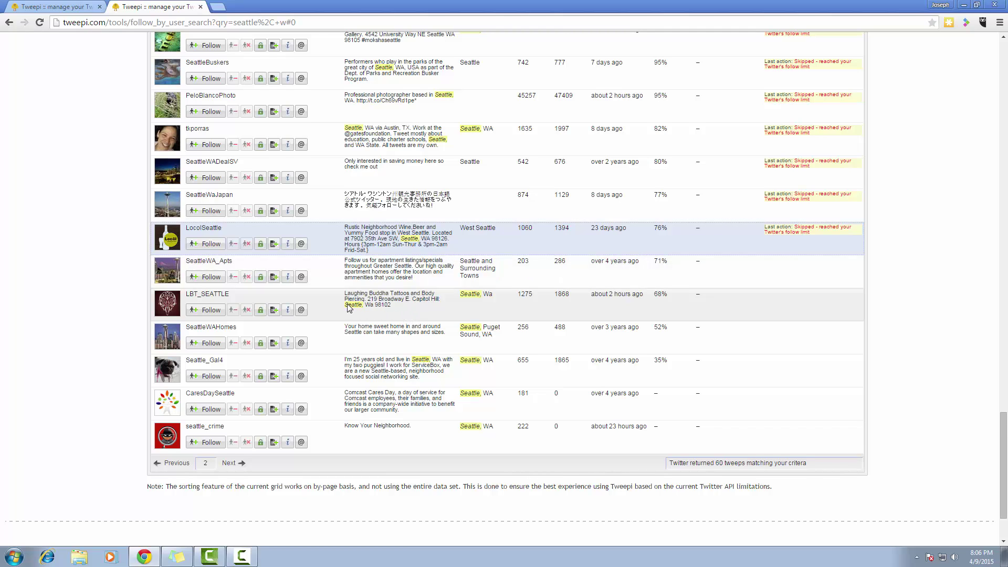
scroll(348, 306, "down", 2)
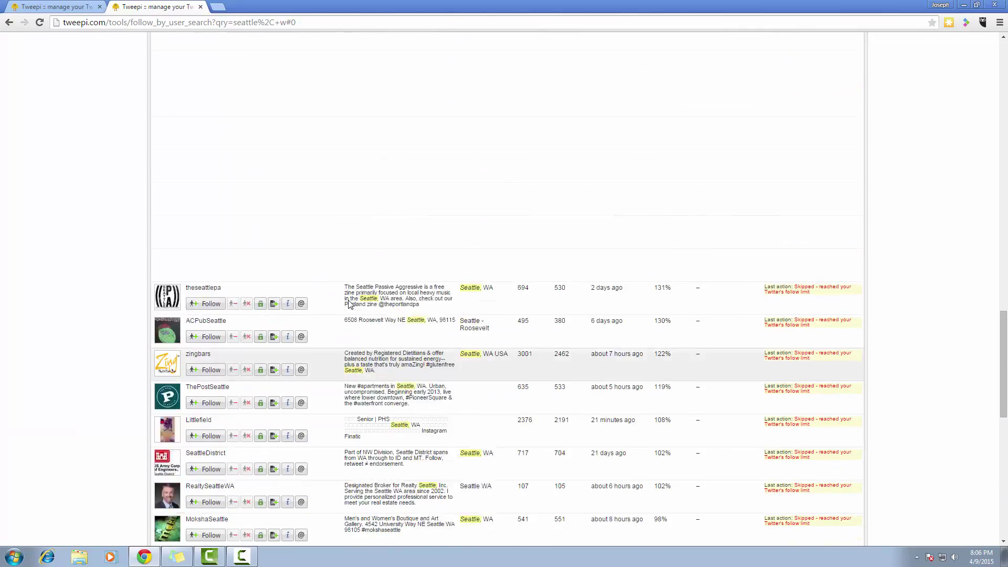
scroll(348, 304, "up", 5)
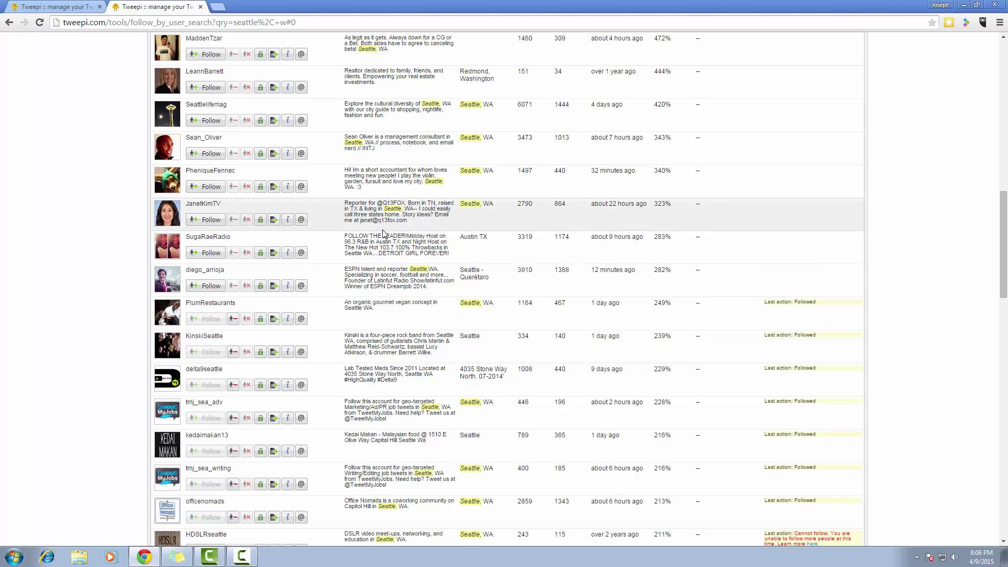
scroll(403, 231, "up", 5)
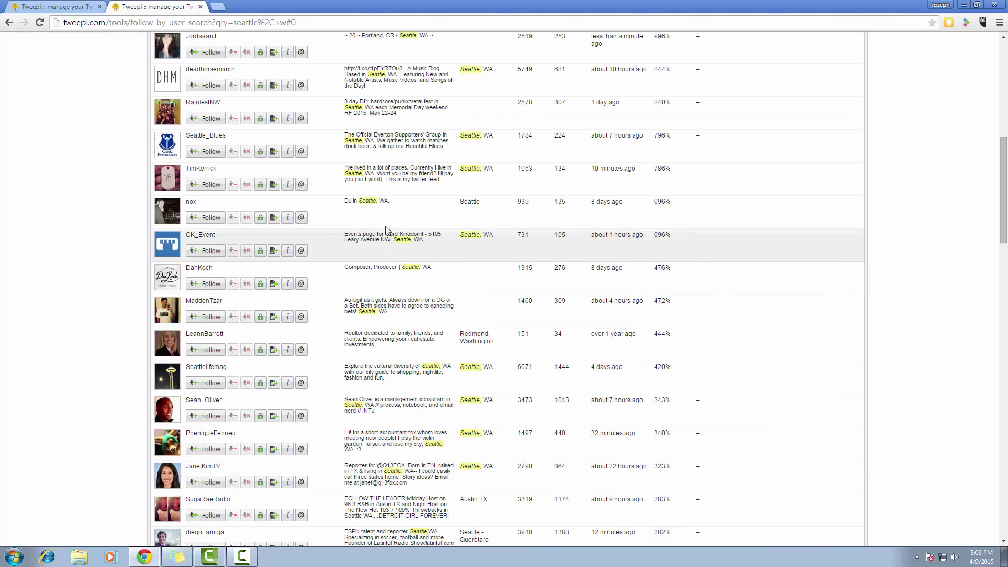
scroll(384, 217, "up", 4)
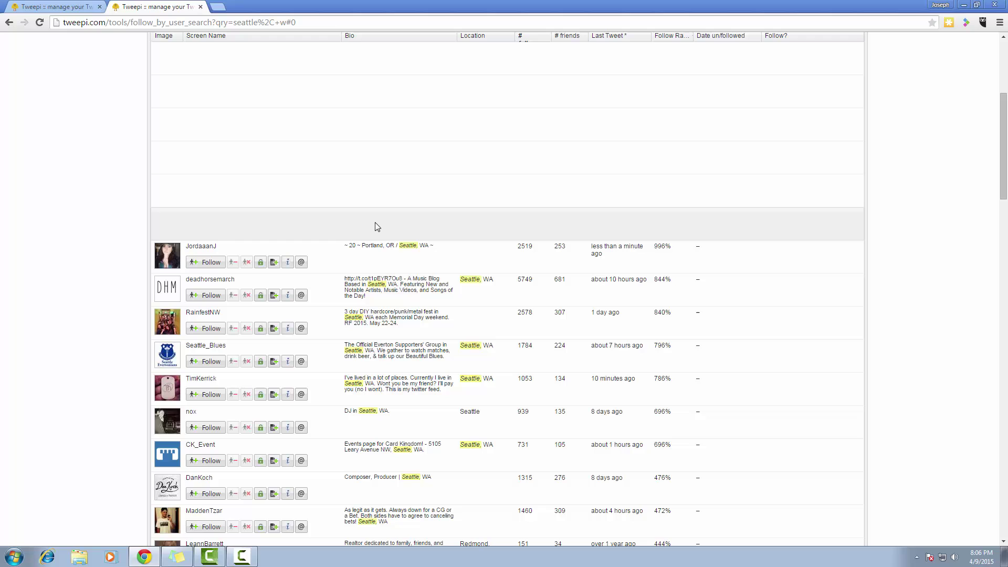
scroll(417, 263, "up", 5)
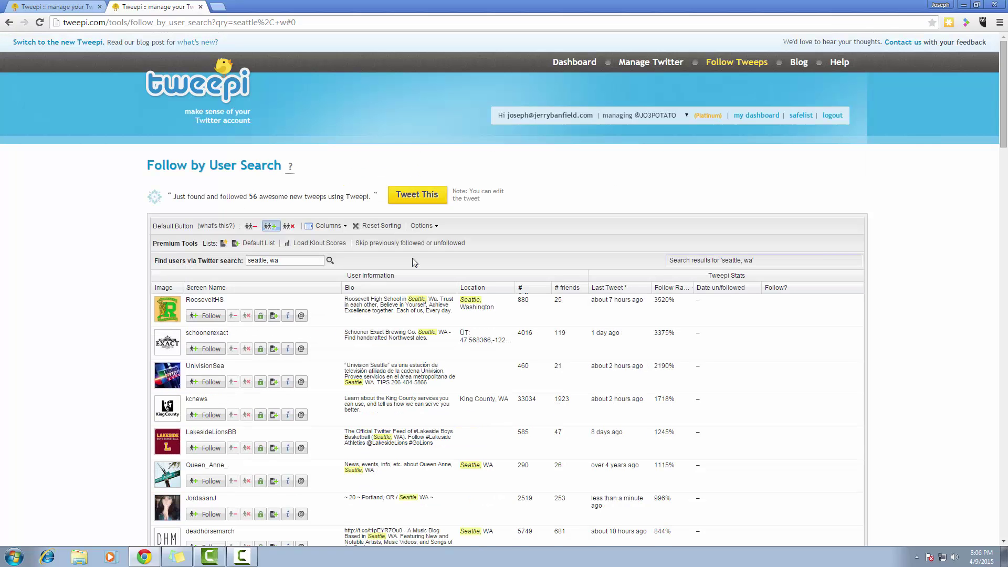